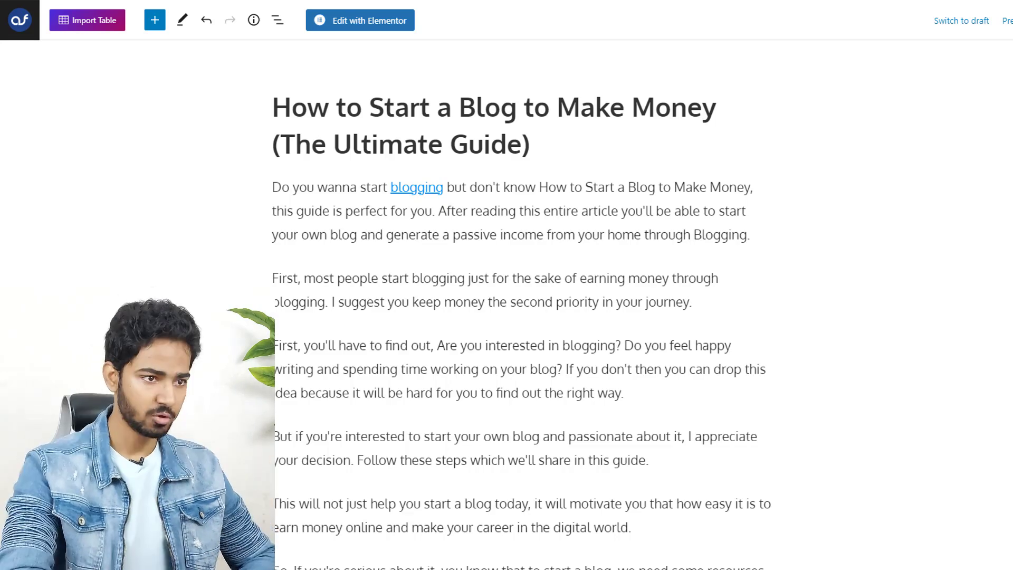
# Delete the existing Article and Video schemas from the post's Rank Math schema settings
pyautogui.click(831, 45)
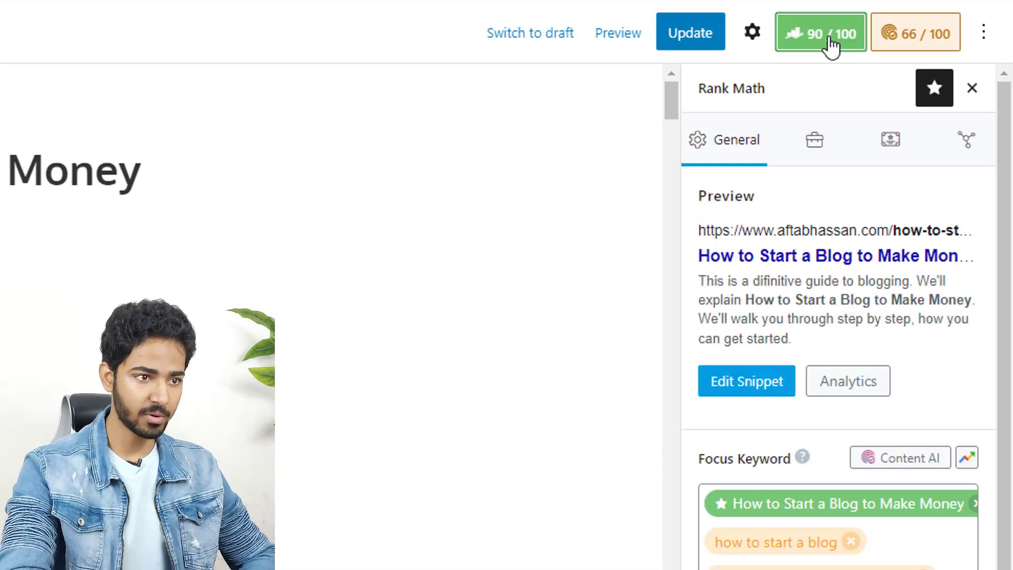
pyautogui.click(888, 142)
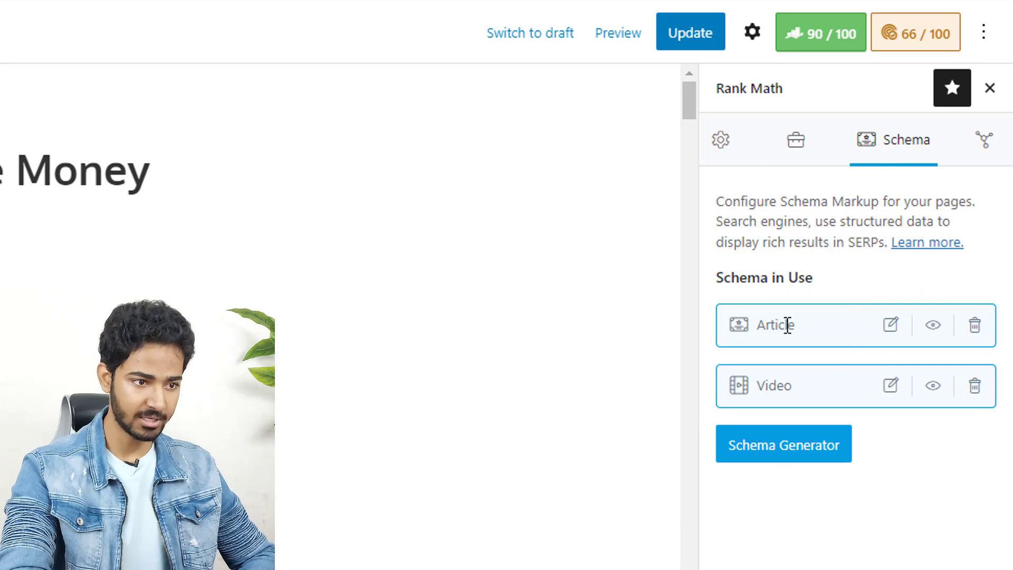
pyautogui.click(974, 324)
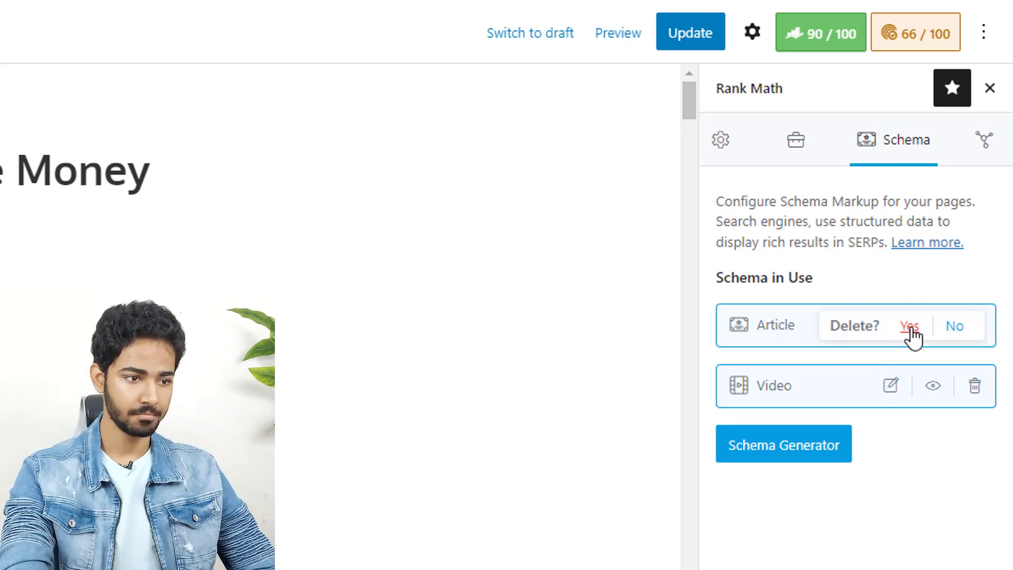
pyautogui.click(911, 329)
pyautogui.click(975, 327)
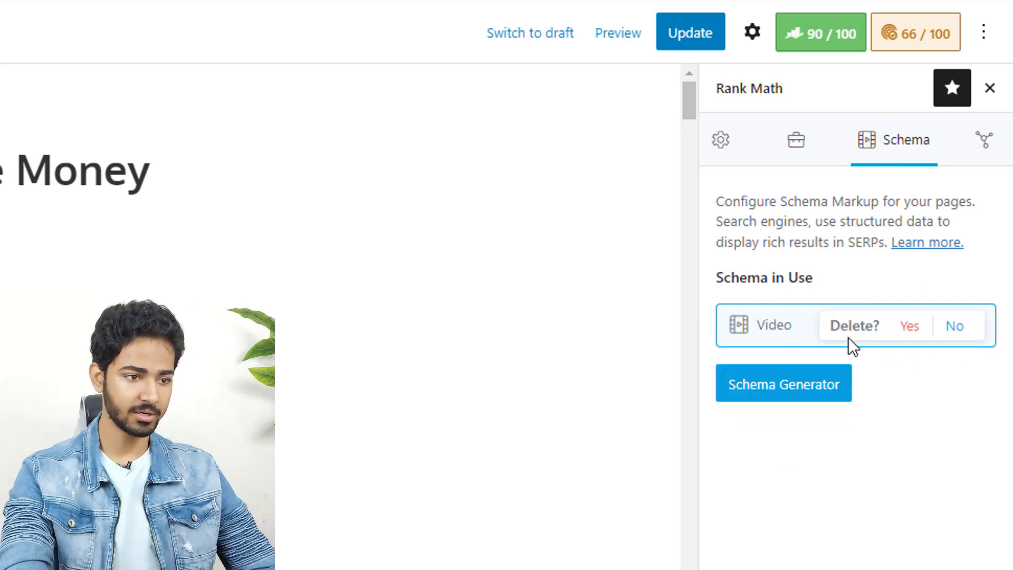
pyautogui.click(908, 330)
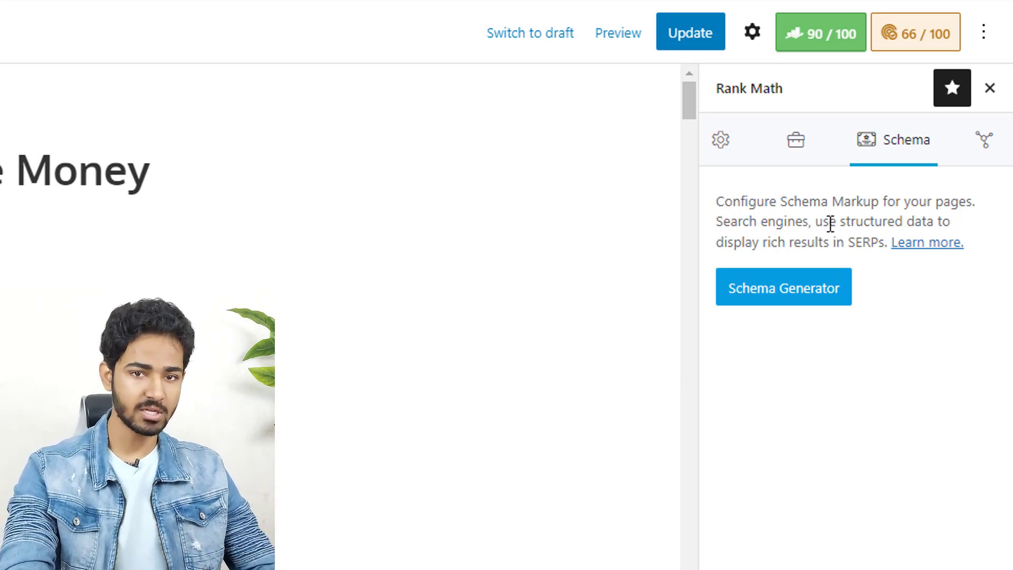
# Start an Article schema from the schema catalog with the headline "How to Start a Blog to Make Money (The Ultimate Guide)"
pyautogui.click(800, 291)
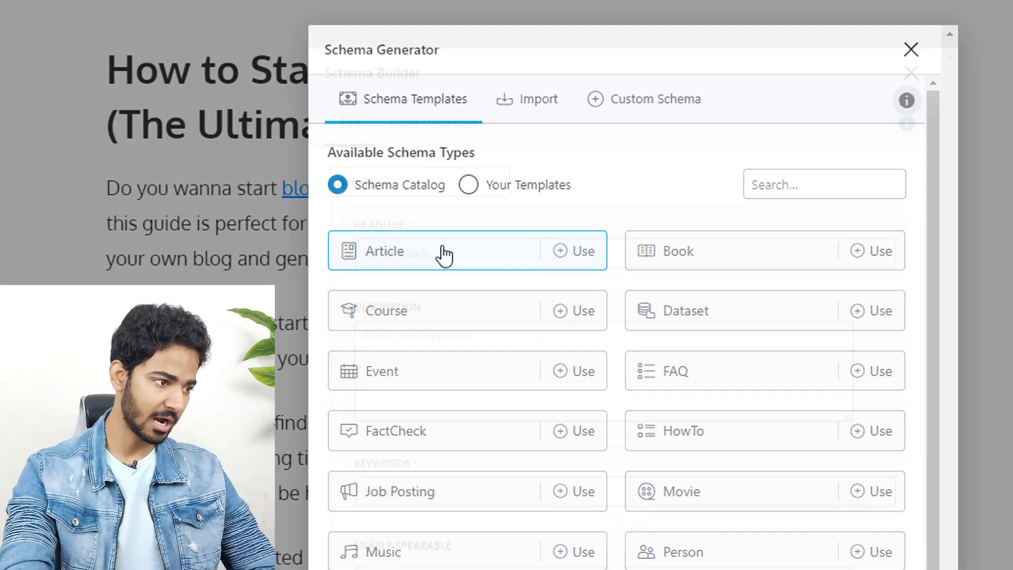
pyautogui.click(445, 254)
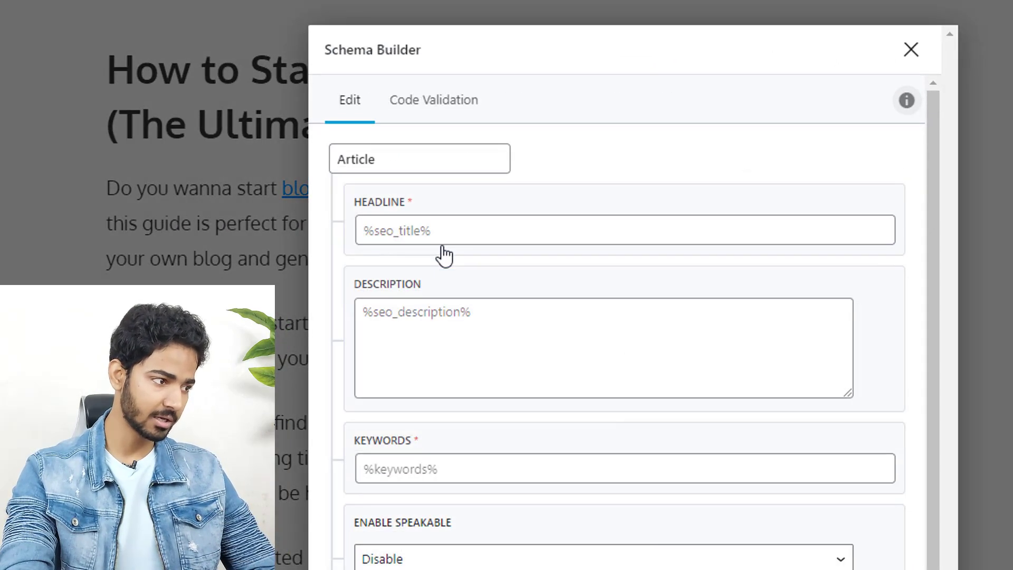
pyautogui.click(577, 222)
pyautogui.write('How to Start a Blog to Make Money (The Ultimate Guide)')
# Copy the blogging guide summary from the Notepad note into the Article schema's description
pyautogui.click(491, 364)
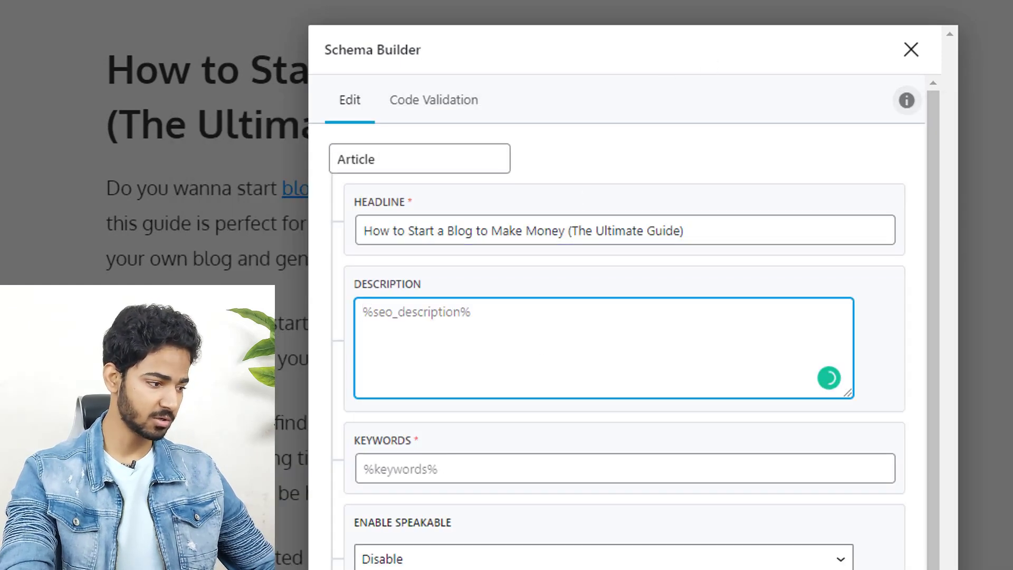
pyautogui.hotkey('alt', 'Tab')
pyautogui.moveTo(899, 252); pyautogui.dragTo(152, 233)
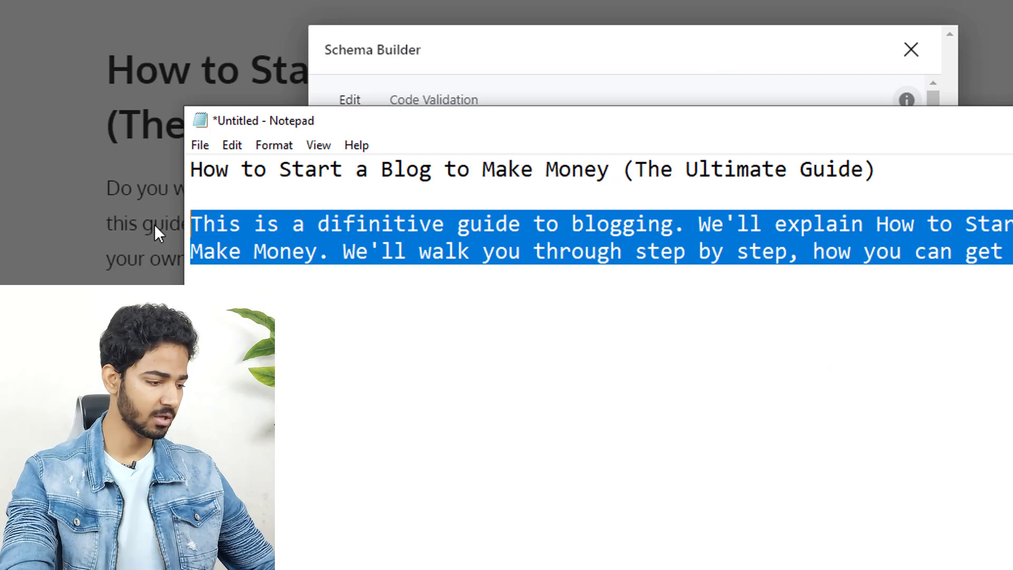
pyautogui.hotkey('ctrl', 'c')
pyautogui.hotkey('alt', 'Tab')
pyautogui.hotkey('ctrl', 'v')
# Enter the keyword "how to start a blog to make money", set the article type to Blog Post, and save the schema for this post
pyautogui.click(497, 466)
pyautogui.write('how to start a blog to make money')
pyautogui.scroll(-2, 633, 398)
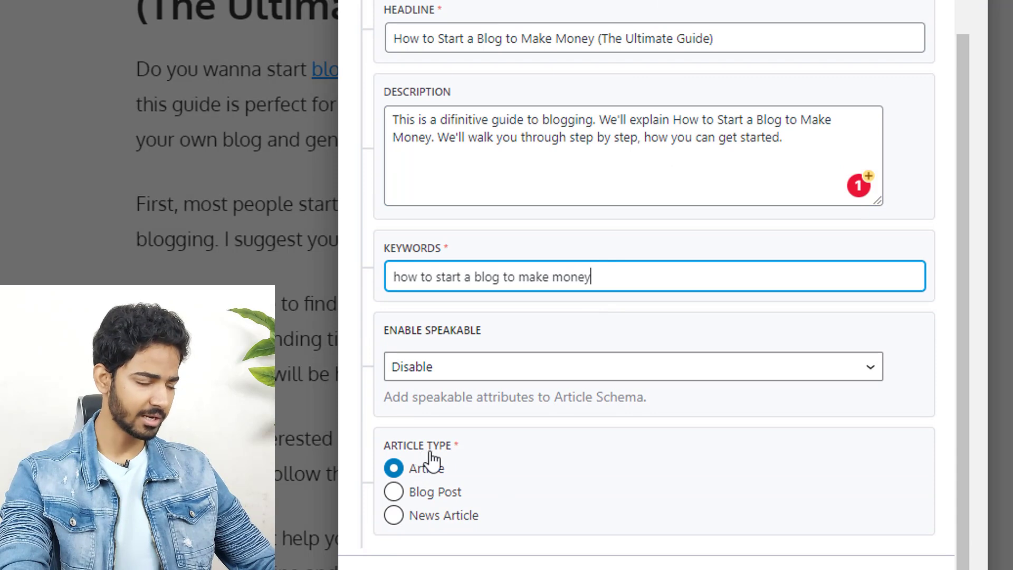
pyautogui.click(430, 494)
pyautogui.scroll(-2, 635, 412)
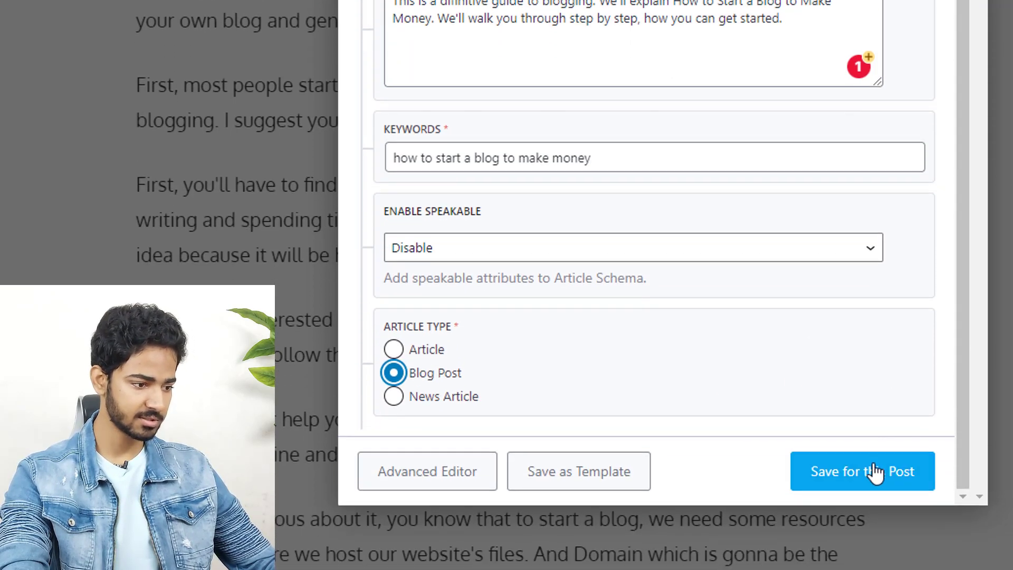
pyautogui.click(873, 469)
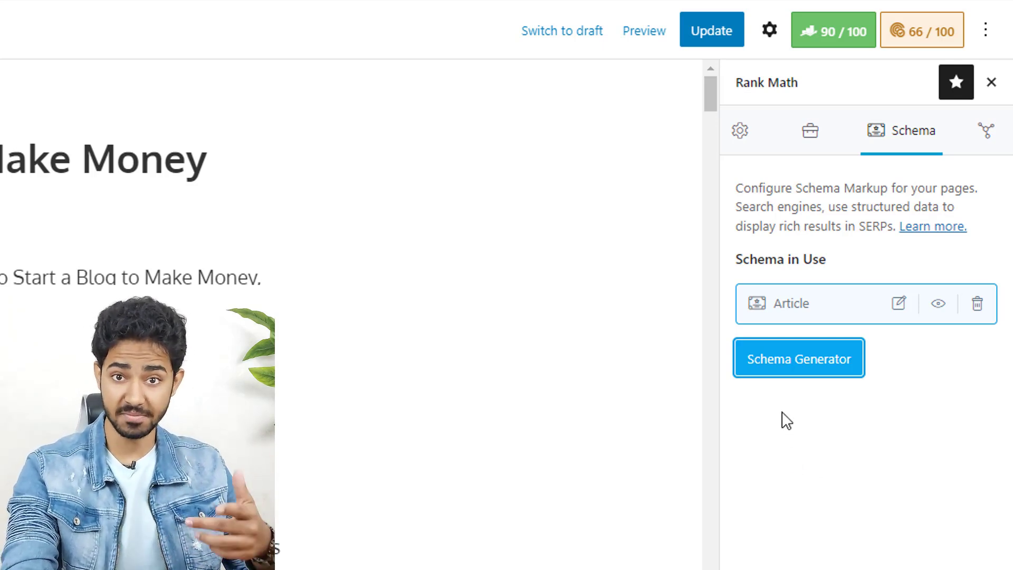
# Start a Product schema from the schema catalog with the product name "Acer 125" and paste in the product URL
pyautogui.click(797, 368)
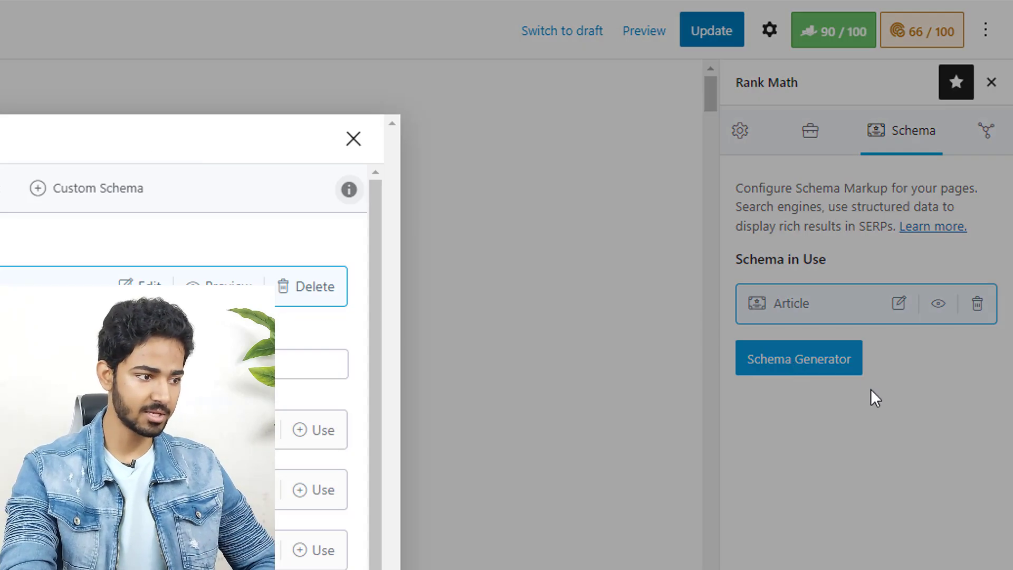
pyautogui.scroll(-3, 222, 401)
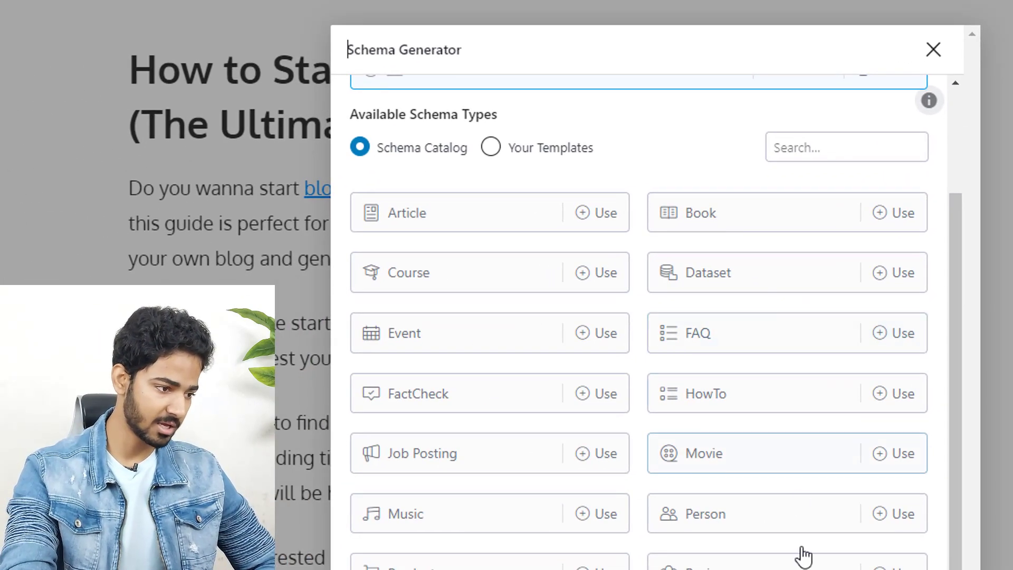
pyautogui.scroll(2, 606, 495)
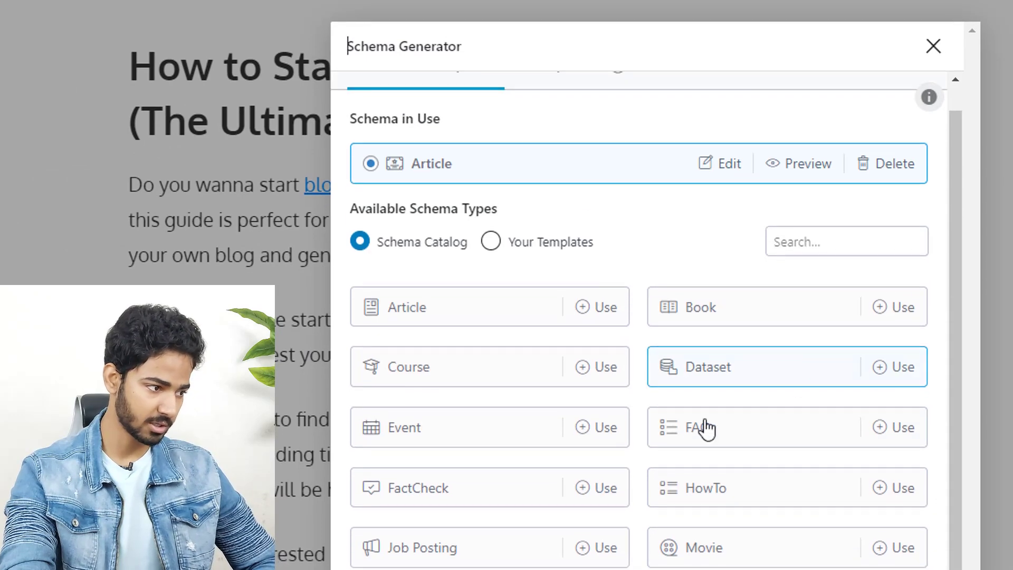
pyautogui.scroll(-3, 601, 365)
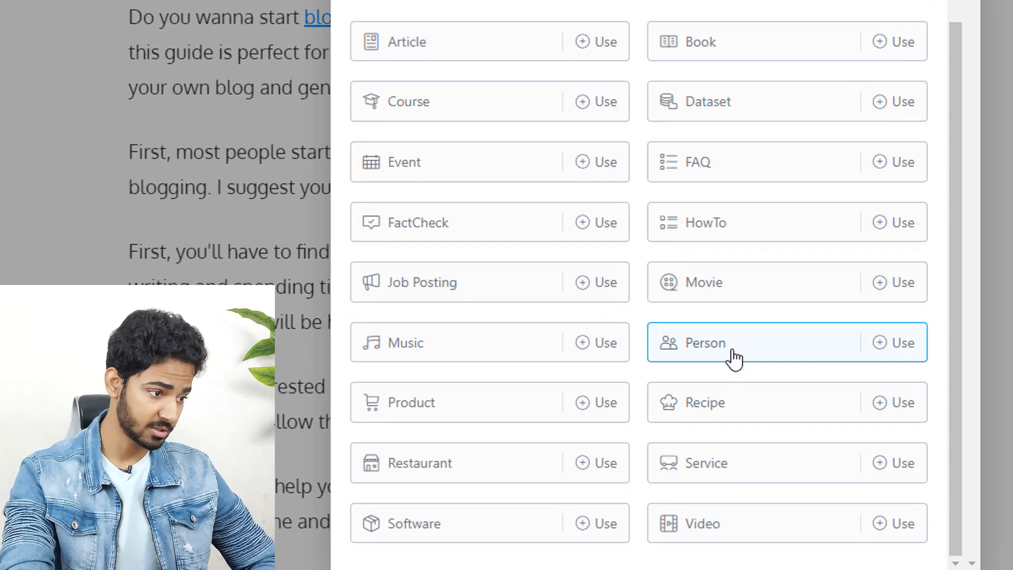
pyautogui.click(483, 406)
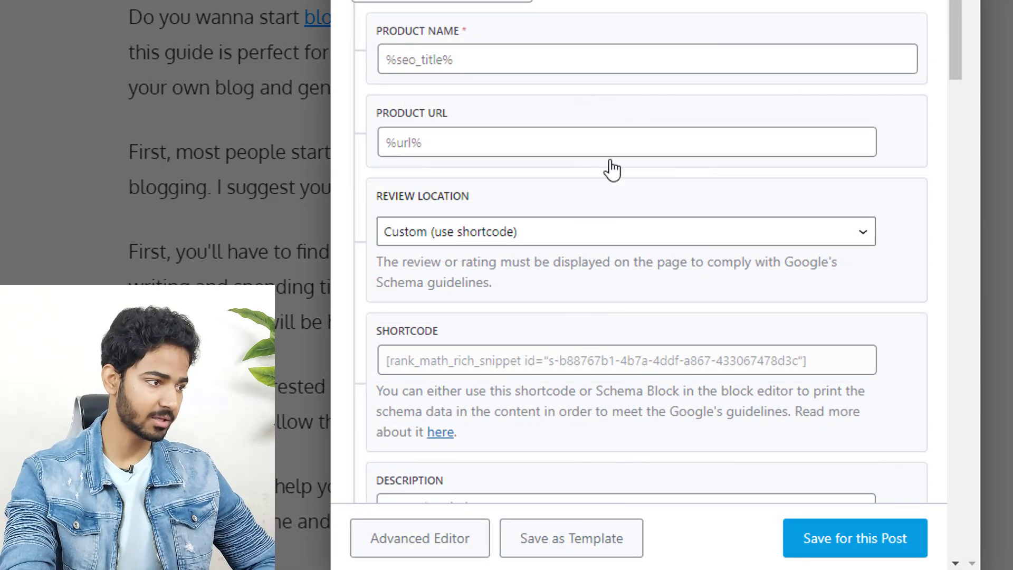
pyautogui.click(485, 61)
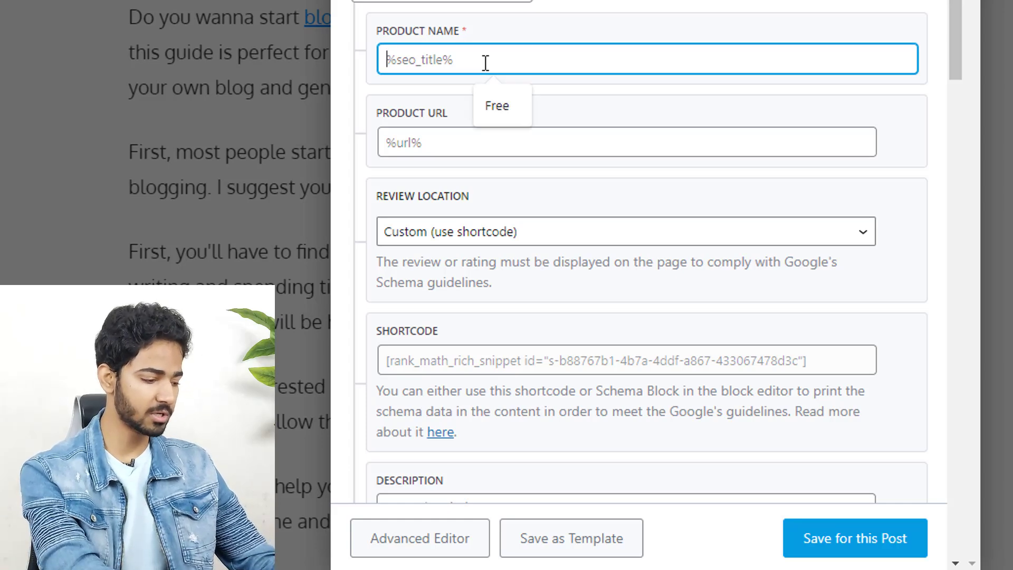
pyautogui.write('Acer')
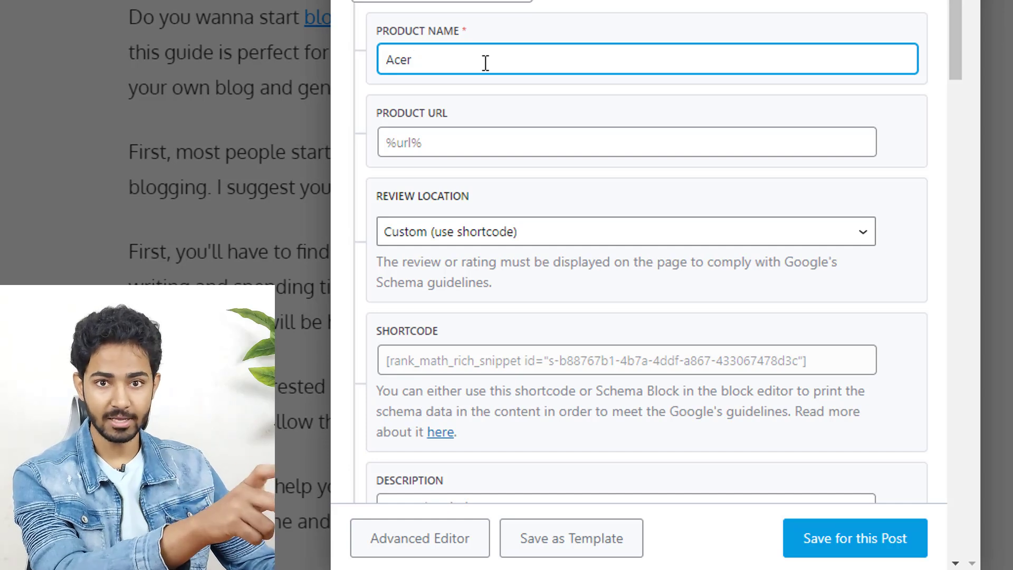
pyautogui.write('125')
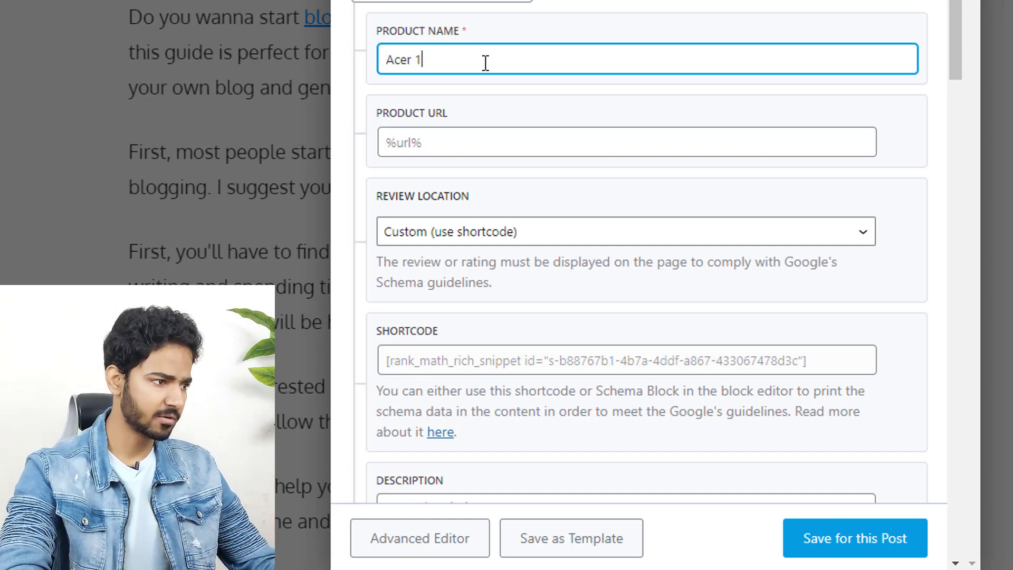
pyautogui.click(426, 138)
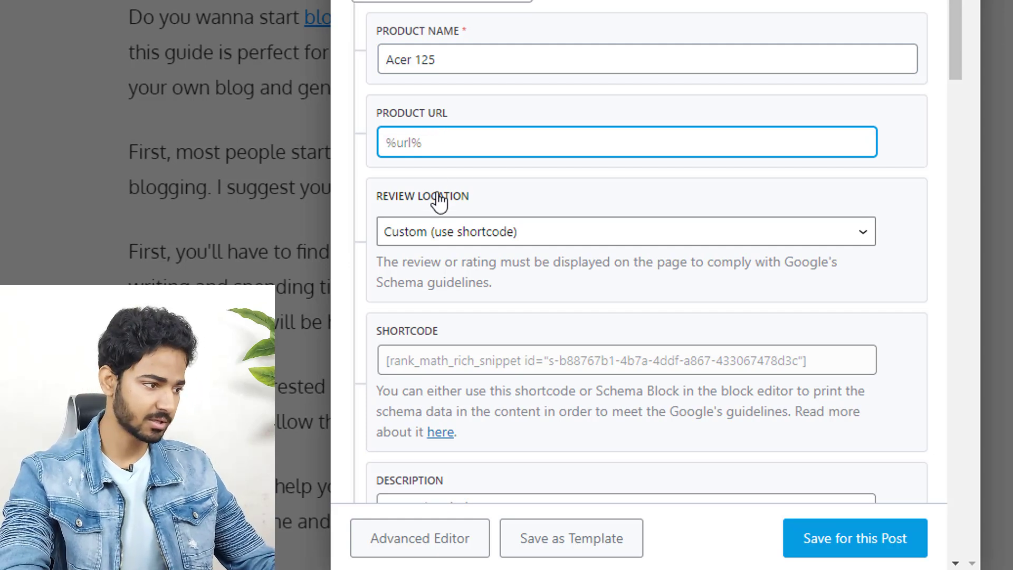
pyautogui.hotkey('ctrl', 'v')
pyautogui.scroll(-3, 543, 226)
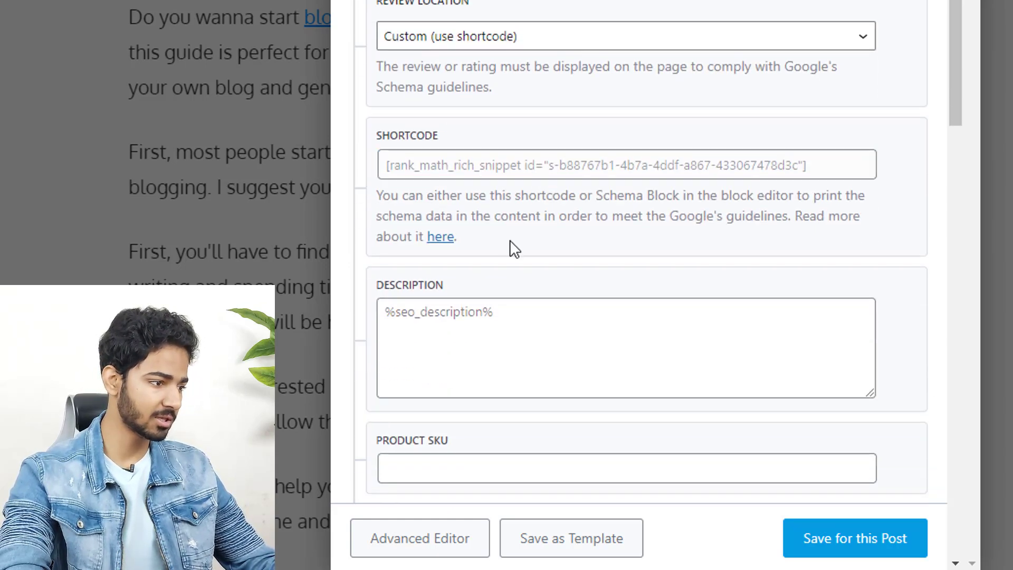
pyautogui.scroll(-3, 502, 244)
pyautogui.click(470, 146)
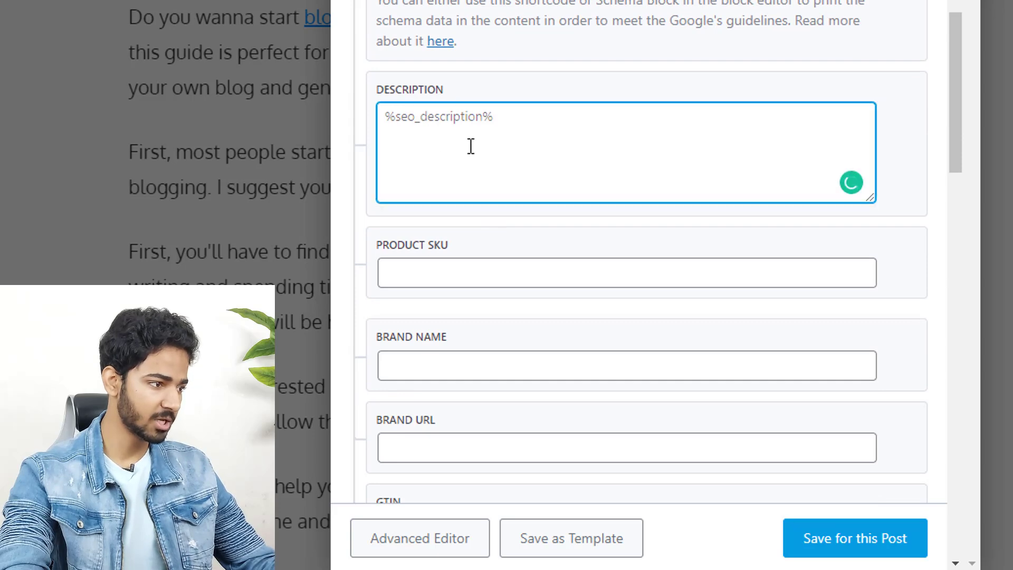
pyautogui.write('bgbfgfbgngnfgngf')
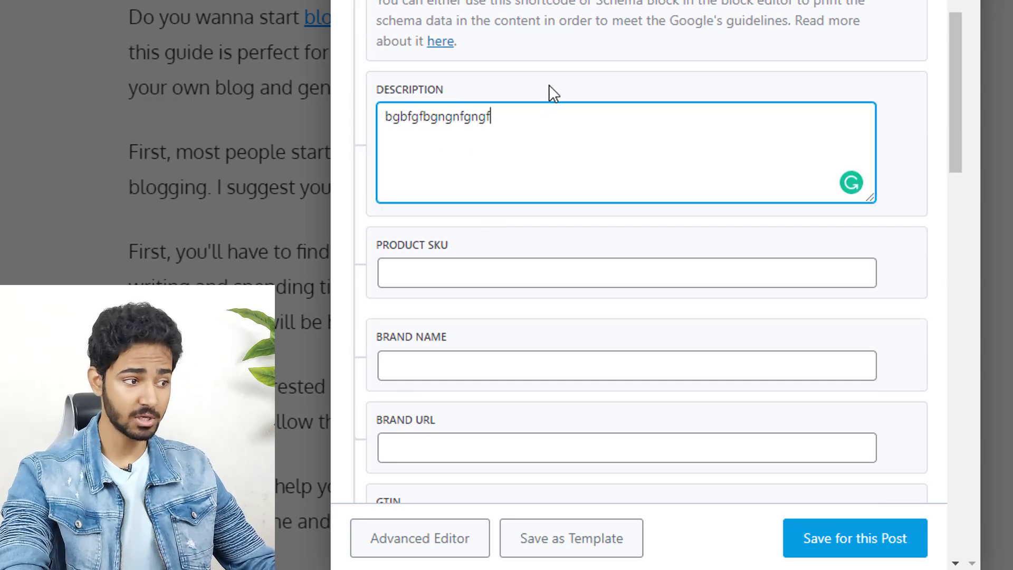
pyautogui.hotkey('ctrl', 'a')
pyautogui.press('BackSpace')
# Paste the copied Lenovo 2022 Ideapad 3 laptop text as the product description and set the brand name to "Acer"
pyautogui.scroll(2, 538, 260)
pyautogui.hotkey('ctrl', 'v')
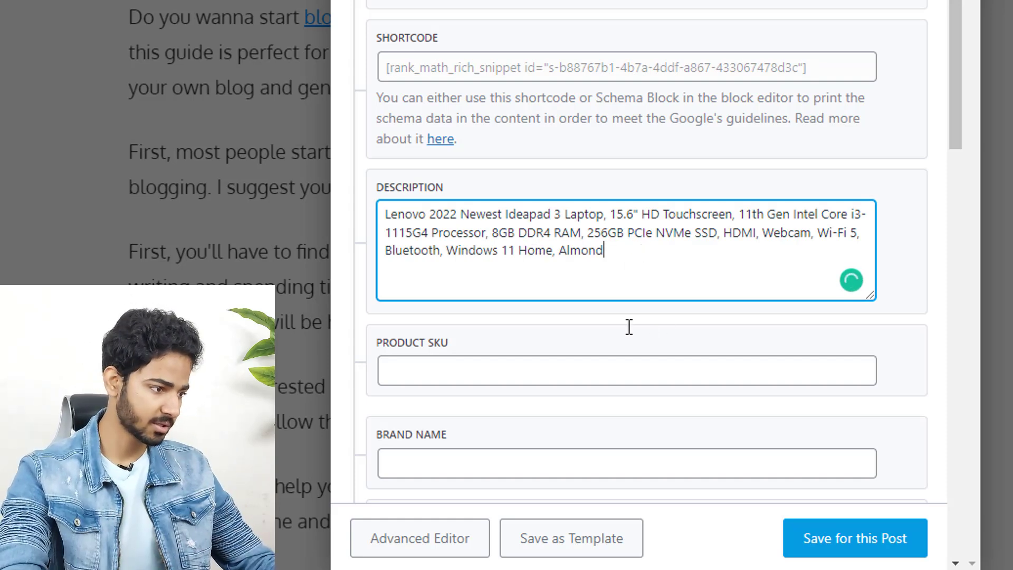
pyautogui.scroll(-2, 646, 323)
pyautogui.click(396, 259)
pyautogui.scroll(-2, 528, 269)
pyautogui.click(432, 261)
pyautogui.write('Acer')
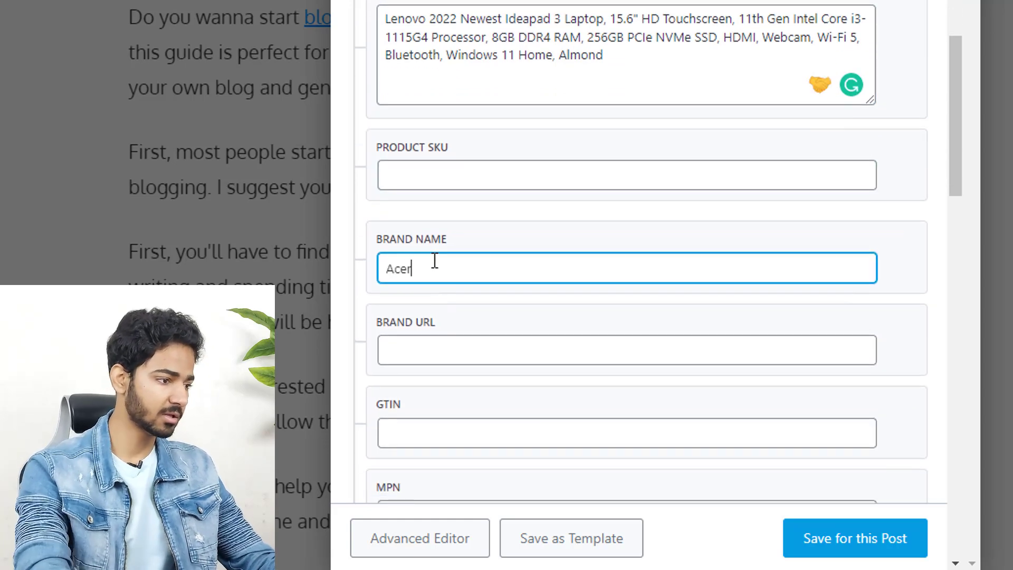
pyautogui.scroll(-4, 418, 280)
pyautogui.click(399, 156)
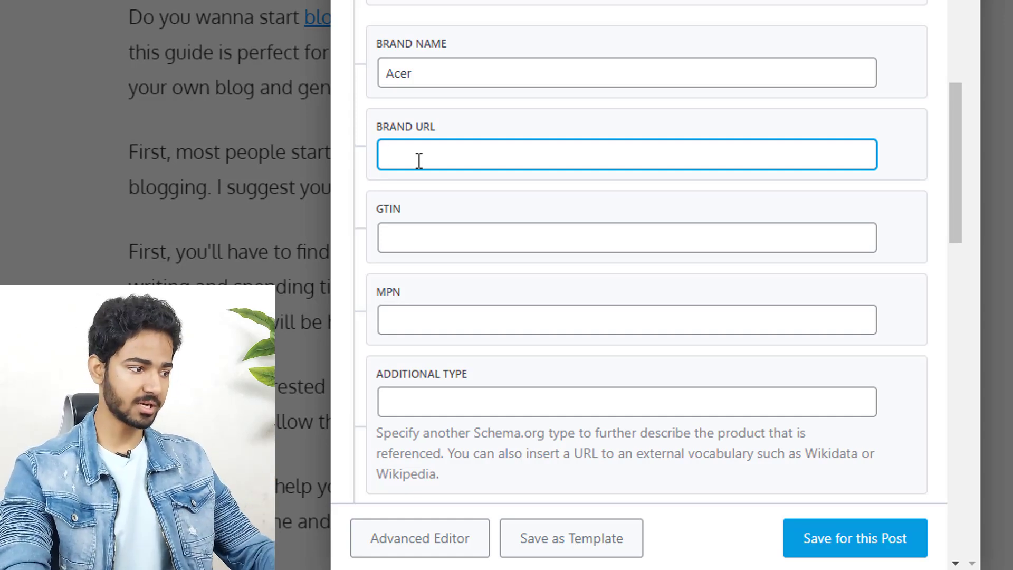
pyautogui.hotkey('ctrl', 'v')
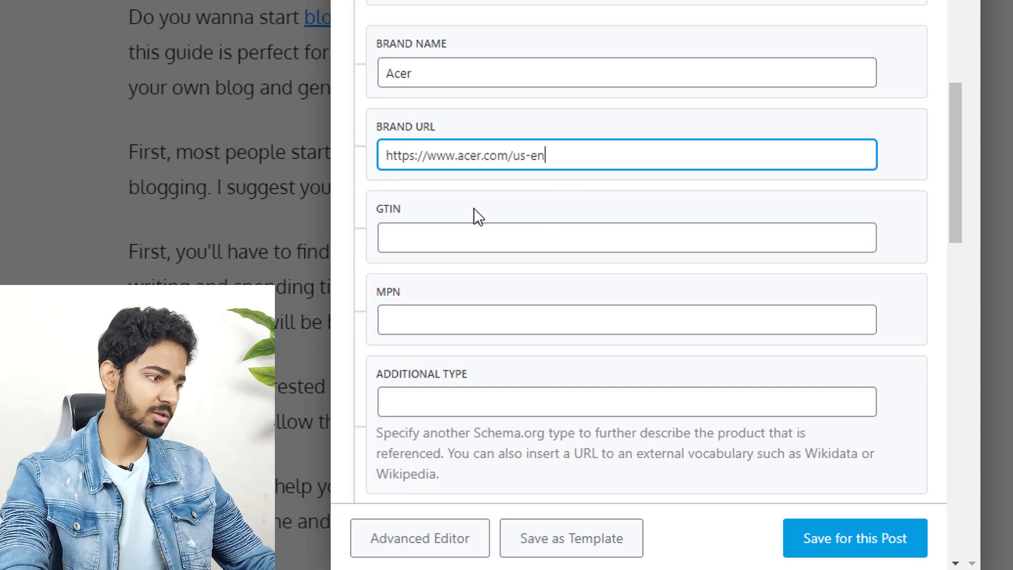
pyautogui.click(433, 238)
pyautogui.scroll(-2, 442, 234)
pyautogui.click(442, 235)
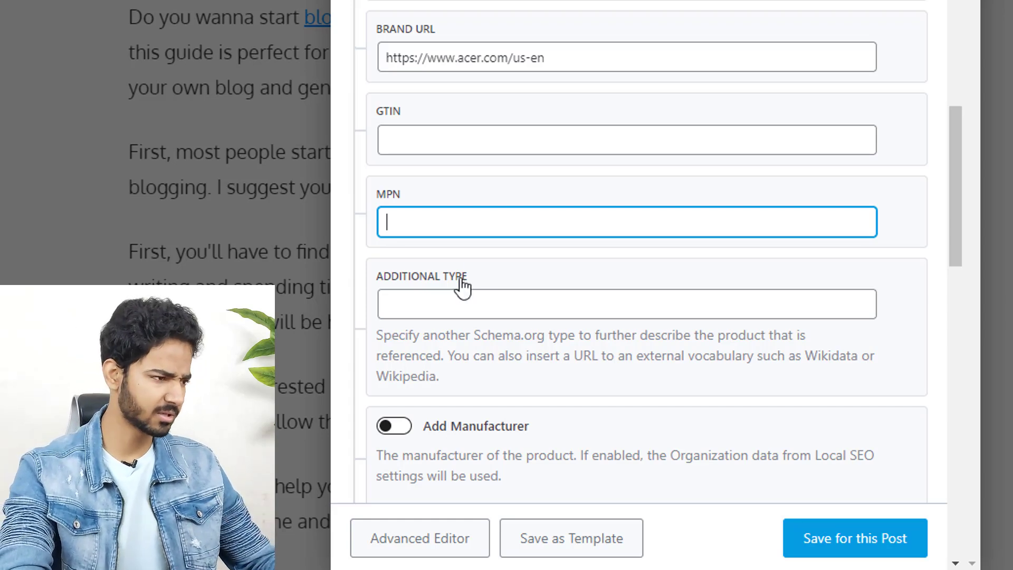
# Set the product review rating to 4.5 with a minimum of 1 and a maximum of 5
pyautogui.scroll(-10, 457, 286)
pyautogui.click(429, 154)
pyautogui.write('4.5')
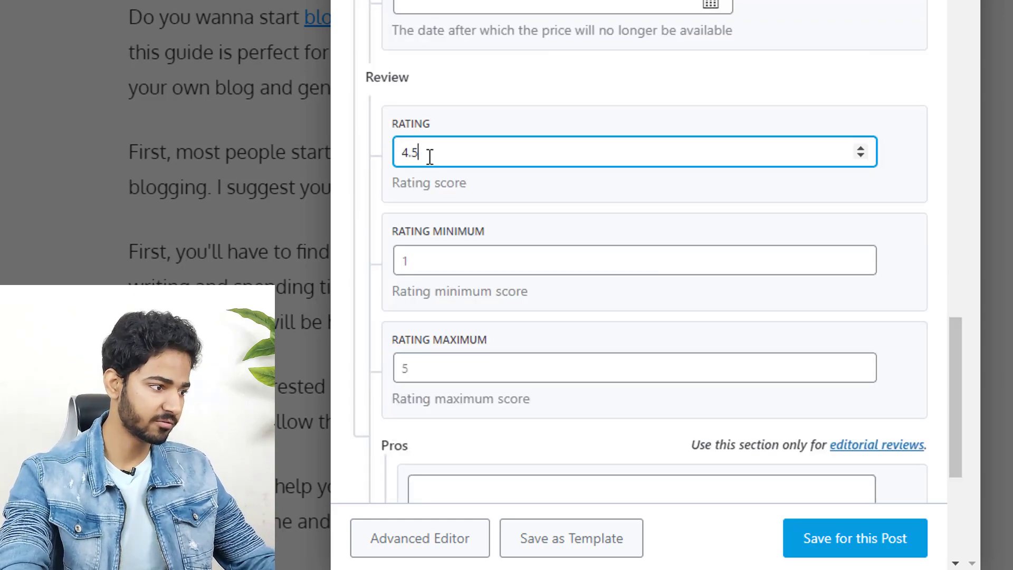
pyautogui.click(464, 263)
pyautogui.write('1')
pyautogui.click(436, 372)
pyautogui.write('5')
pyautogui.scroll(-6, 595, 264)
pyautogui.click(478, 188)
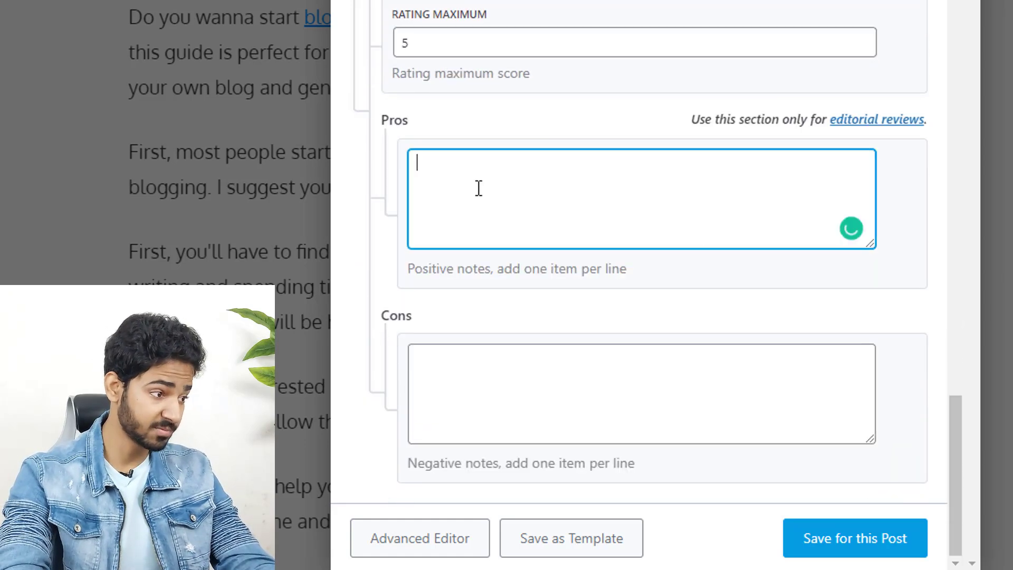
pyautogui.write('CDSFVH')
pyautogui.hotkey('ctrl', 'a')
pyautogui.press('BackSpace')
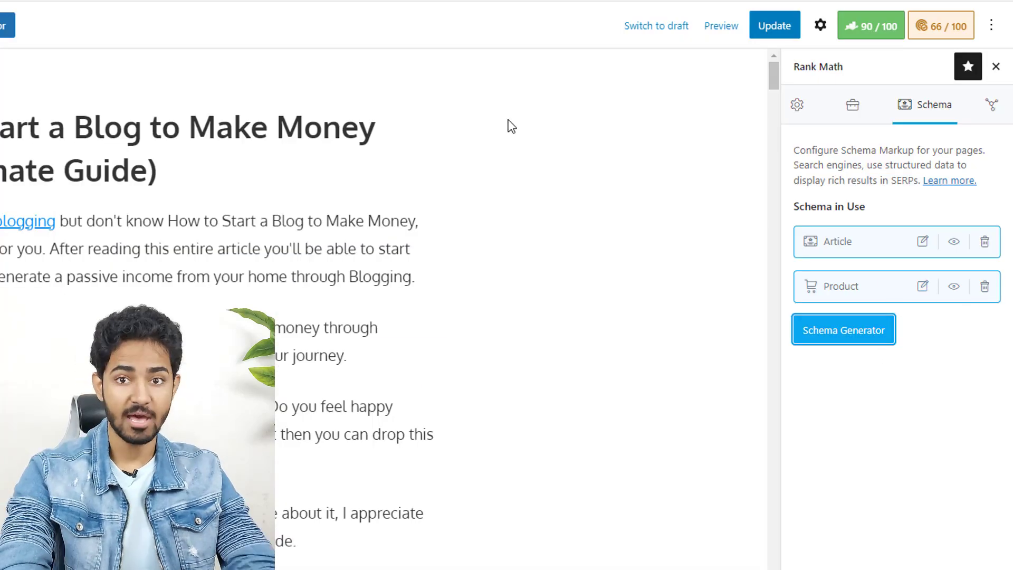
# Add the paragraph "How to start a blog?" and the placeholder answer "vjdmbjbngbjbdmbkgmbkgmfbgbk" between the NOTE paragraph and the Overview heading
pyautogui.scroll(-10, 581, 274)
pyautogui.scroll(5, 536, 274)
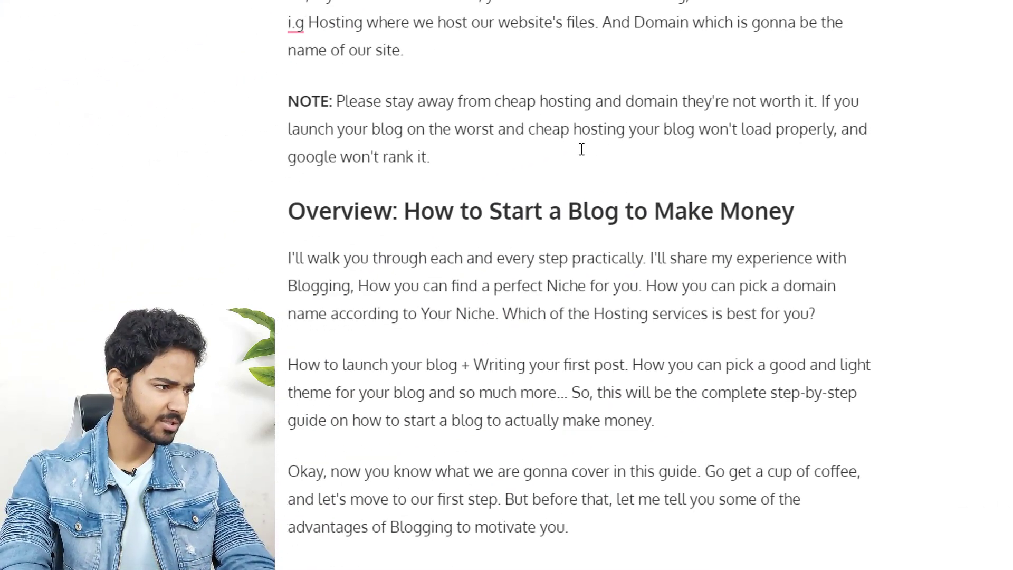
pyautogui.click(198, 261)
pyautogui.press('Return')
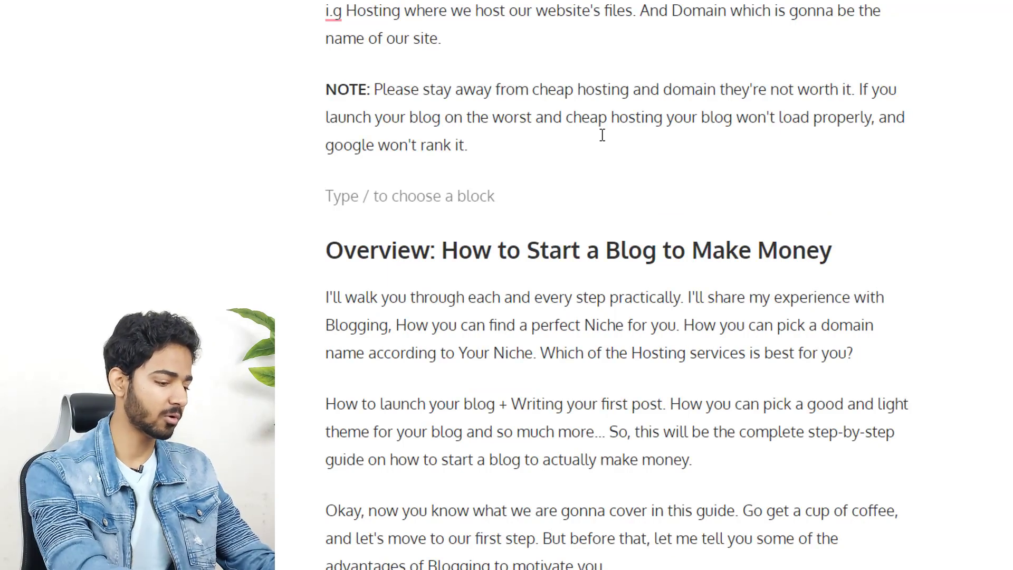
pyautogui.write('How ')
pyautogui.write('to staetr')
pyautogui.press('BackSpace')
pyautogui.press('BackSpace')
pyautogui.press('BackSpace')
pyautogui.press('BackSpace')
pyautogui.write('rt a blog?')
pyautogui.press('Return')
pyautogui.write('vjdmbjbngbjbdmbkgmbkgmfbgbk')
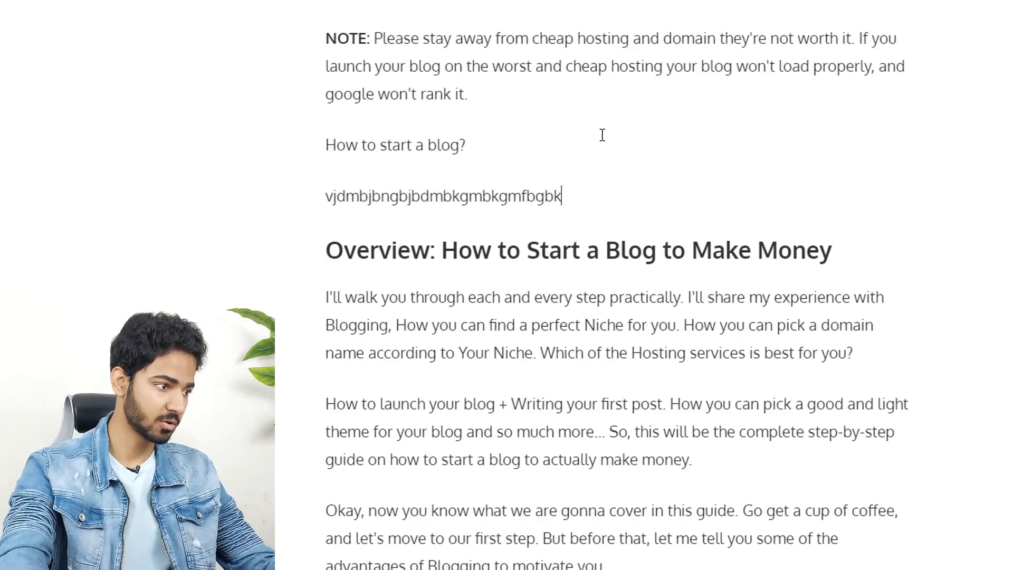
# Insert an FAQ by Rank Math block directly below the NOTE paragraph
pyautogui.click(466, 153)
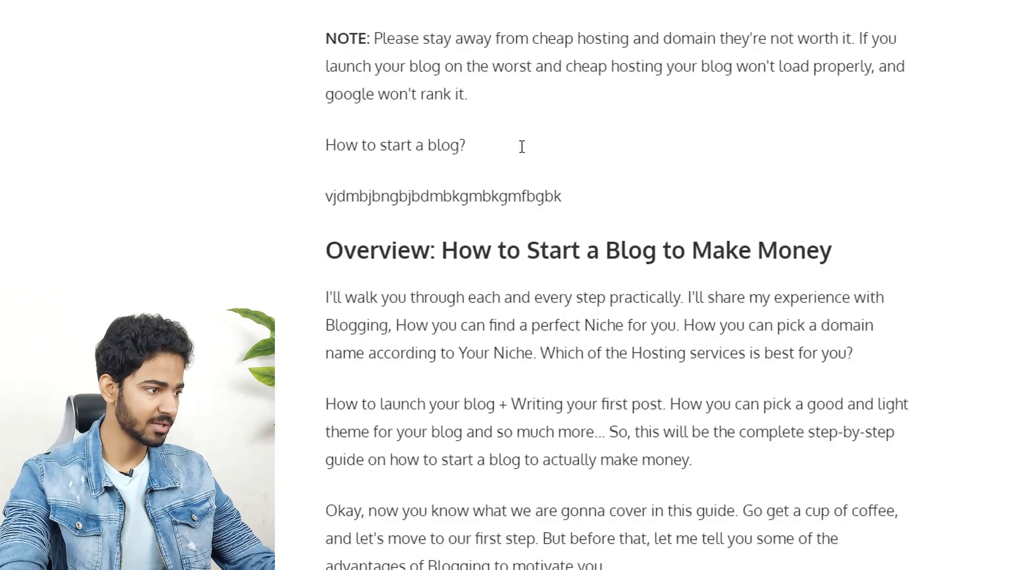
pyautogui.click(522, 96)
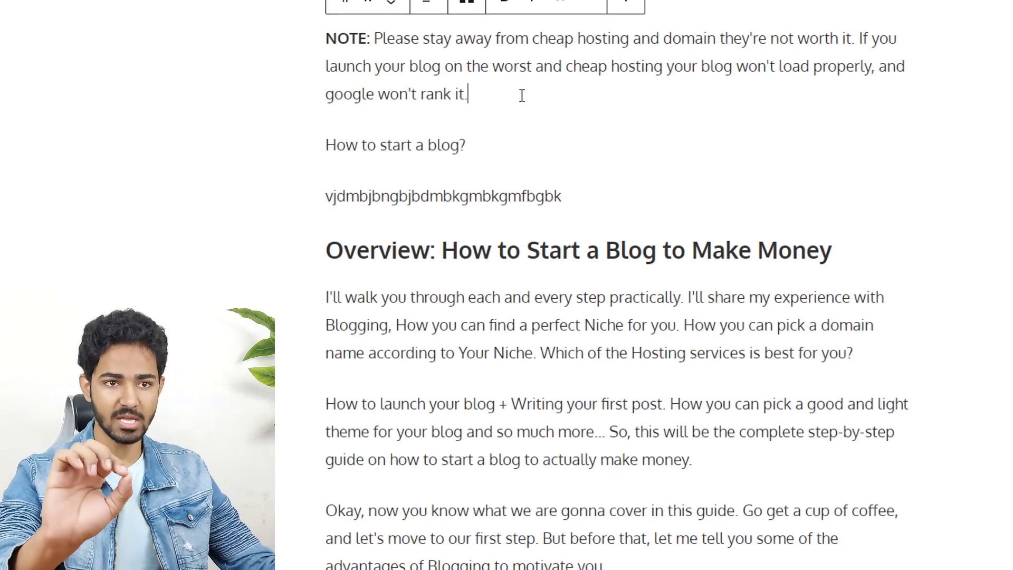
pyautogui.press('Return')
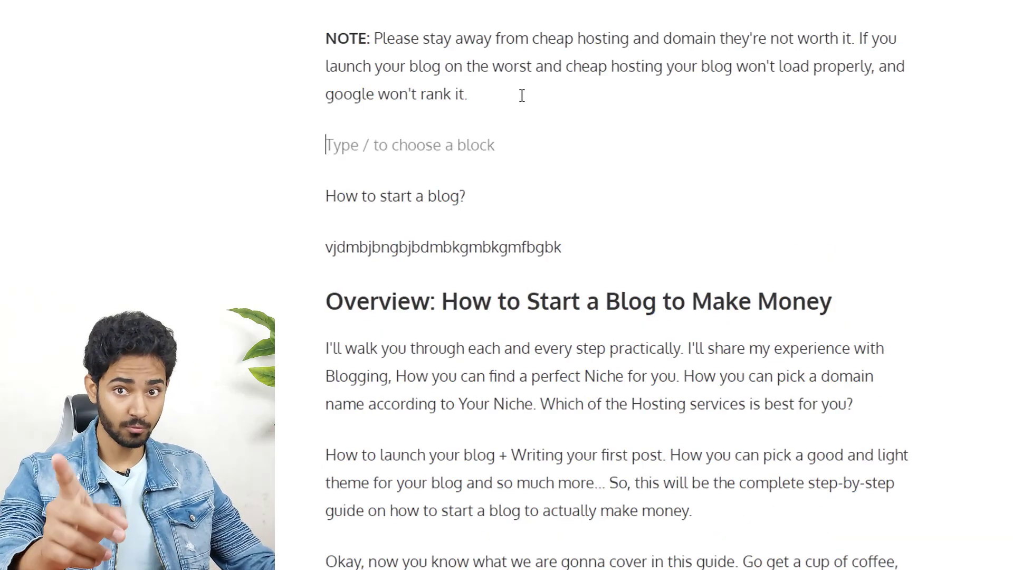
pyautogui.write('/')
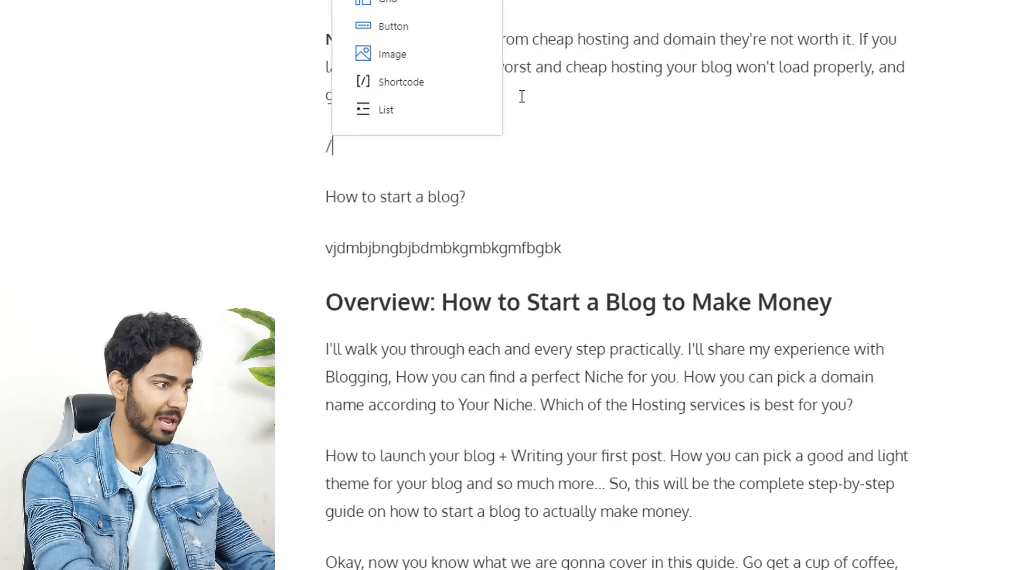
pyautogui.write('rank')
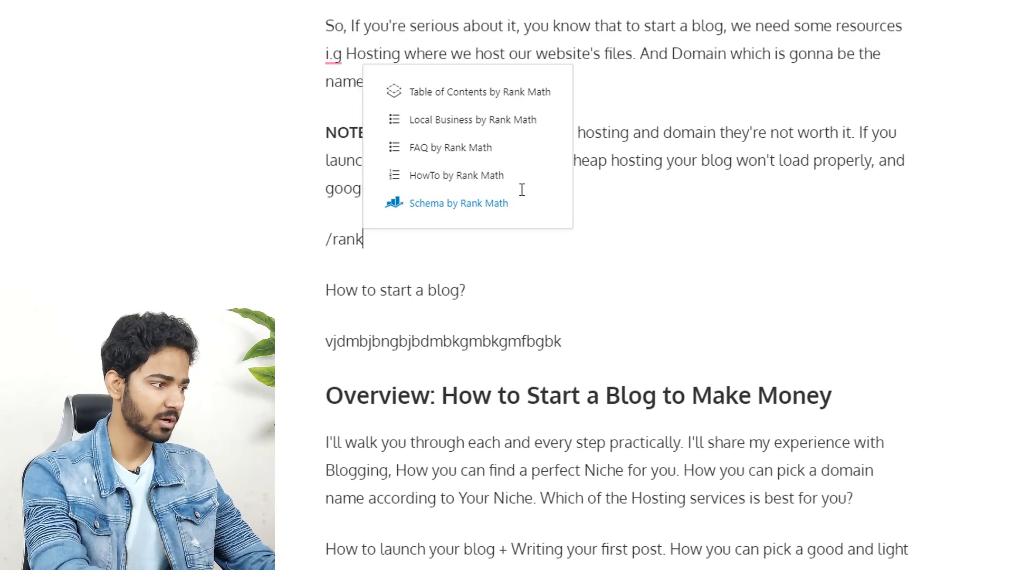
pyautogui.click(445, 153)
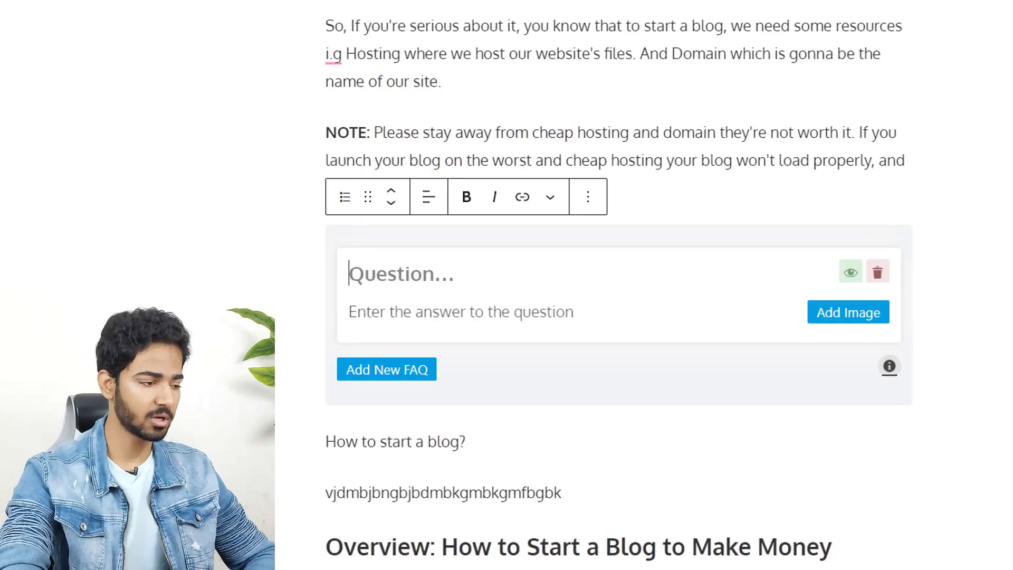
# Move the "How to start a blog?" question and its placeholder answer from the paragraphs below into the FAQ block's first entry
pyautogui.tripleClick(404, 441)
pyautogui.hotkey('ctrl', 'c')
pyautogui.press('BackSpace')
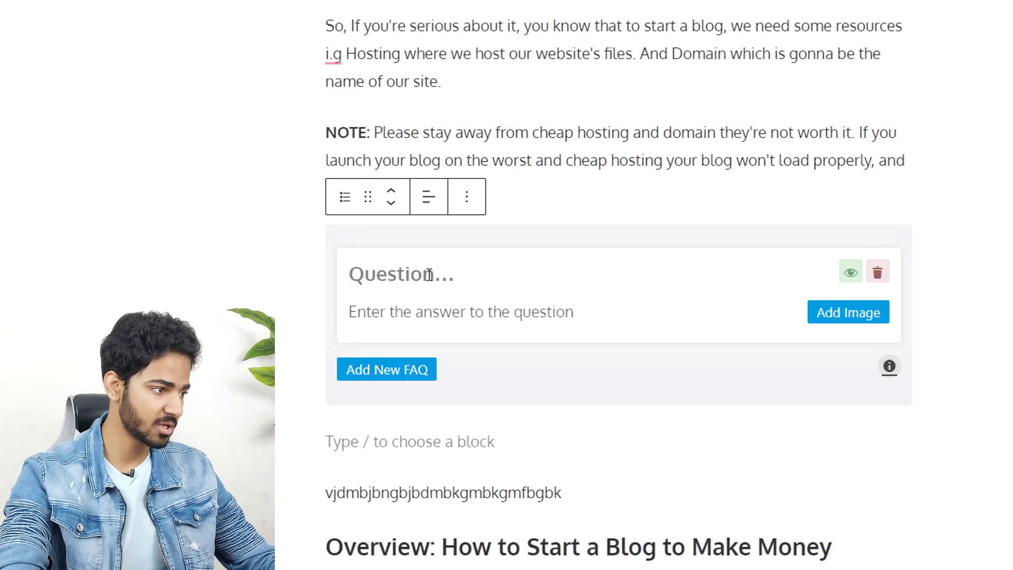
pyautogui.click(436, 279)
pyautogui.hotkey('ctrl', 'v')
pyautogui.click(464, 441)
pyautogui.doubleClick(431, 494)
pyautogui.hotkey('ctrl', 'x')
pyautogui.click(467, 312)
pyautogui.hotkey('ctrl', 'v')
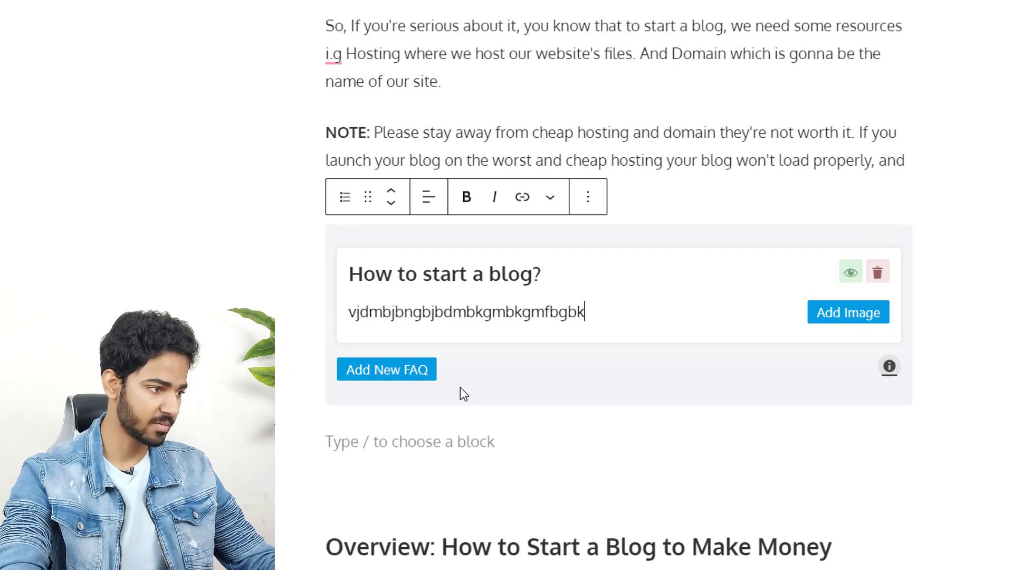
# Add two more blank question entries to the FAQ block and remove the empty paragraph beneath it
pyautogui.click(388, 374)
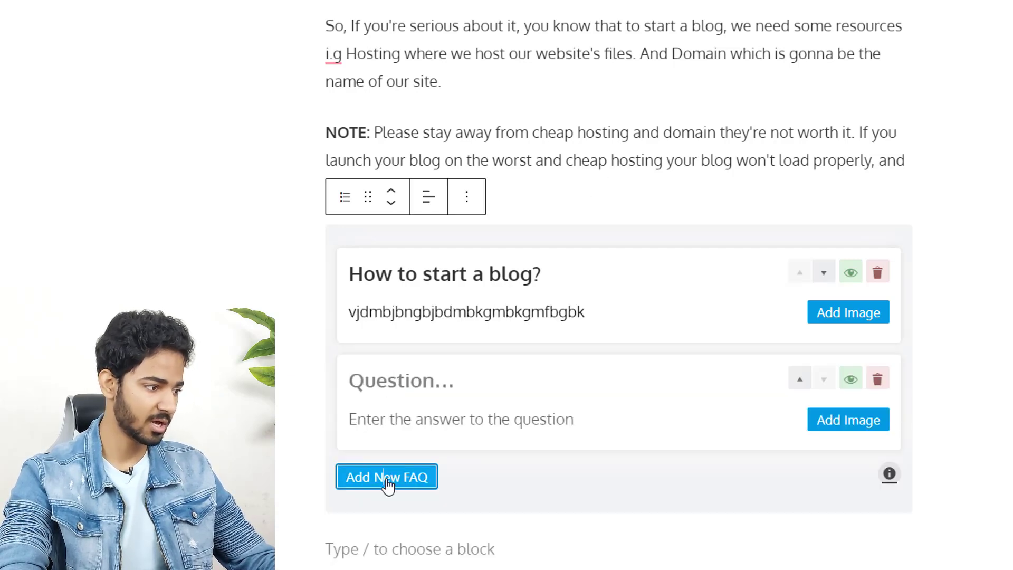
pyautogui.click(388, 477)
pyautogui.scroll(-3, 648, 262)
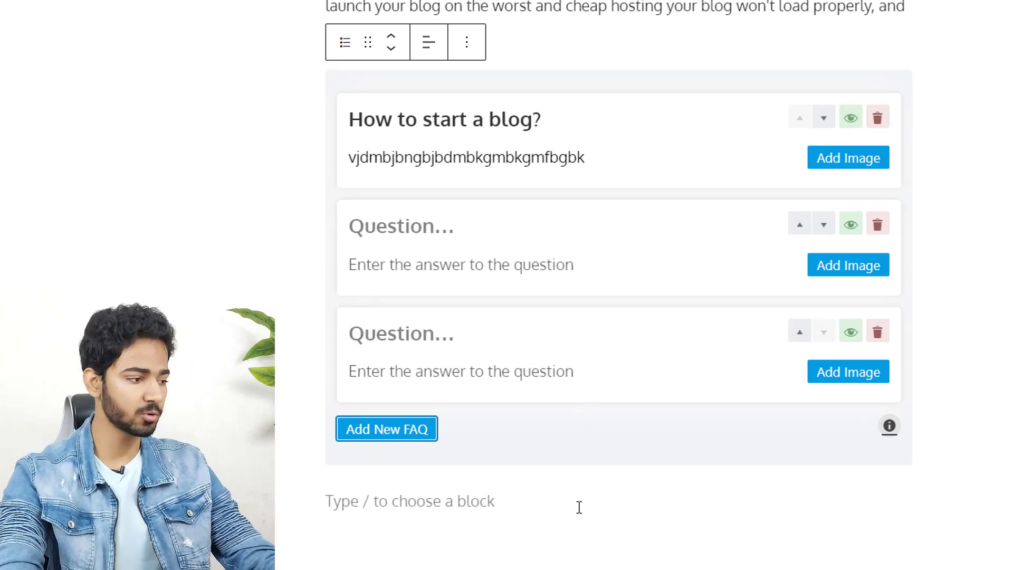
pyautogui.click(515, 501)
pyautogui.scroll(1, 429, 552)
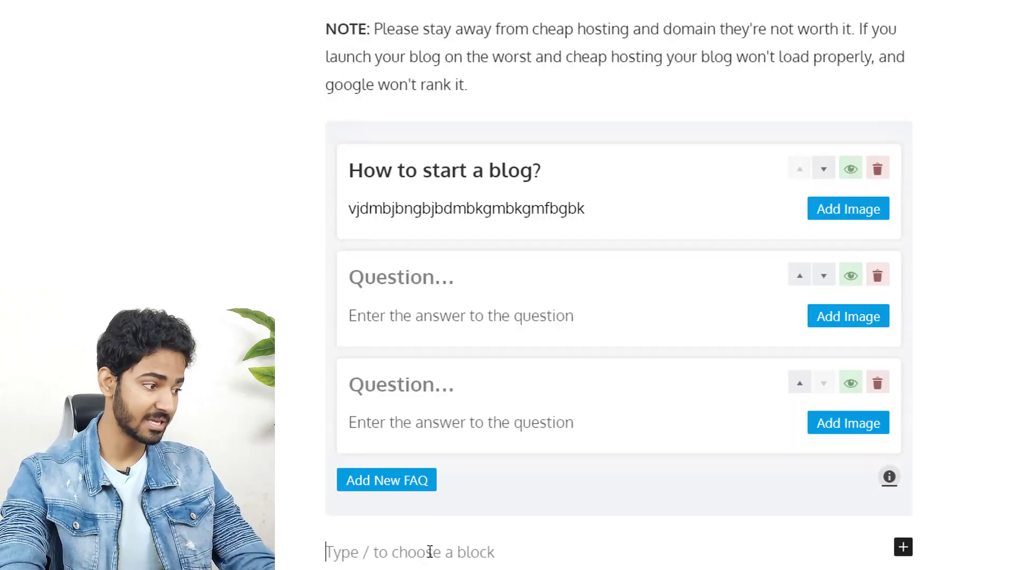
pyautogui.scroll(2, 435, 543)
pyautogui.press('BackSpace')
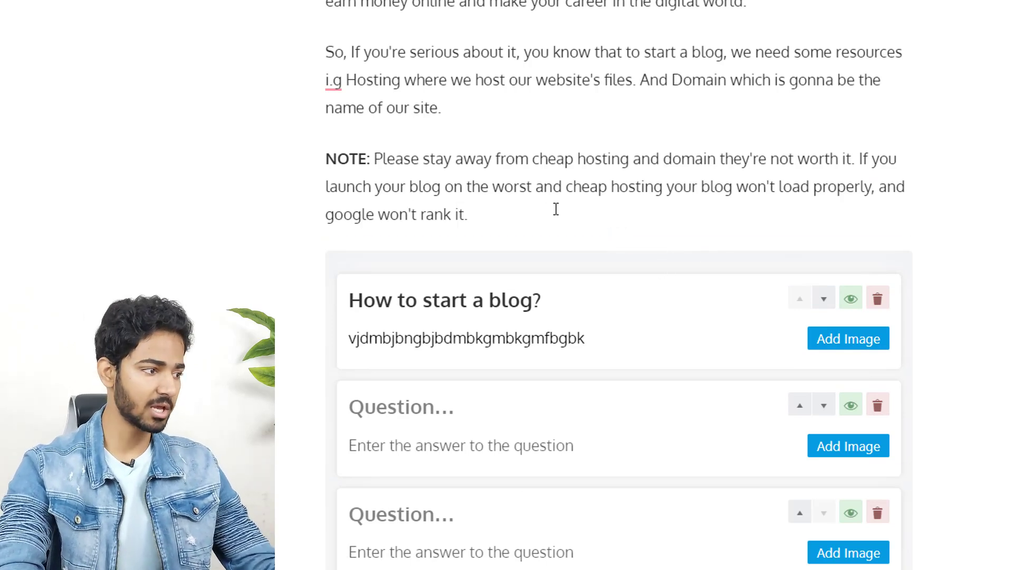
pyautogui.click(497, 216)
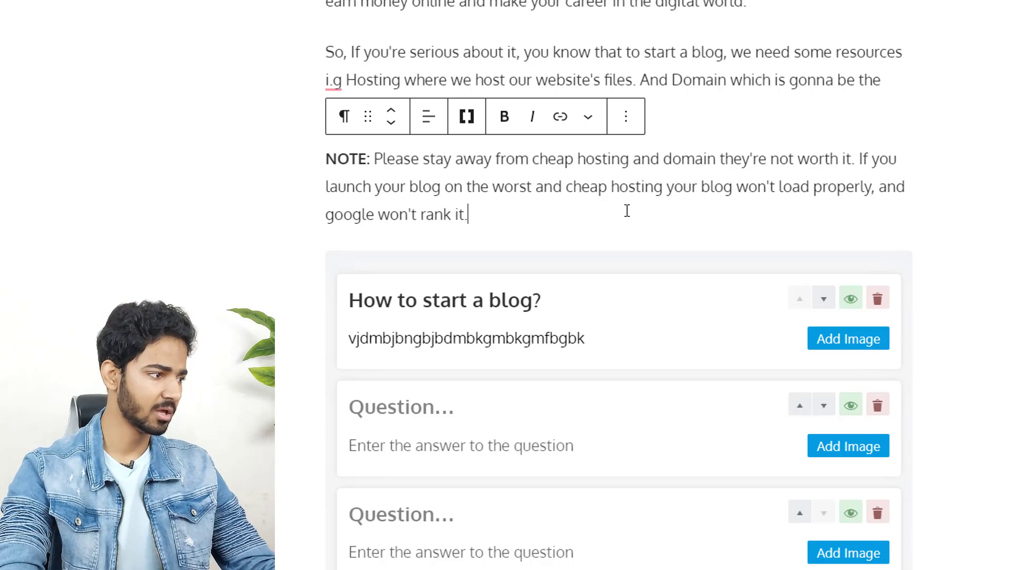
pyautogui.press('Return')
pyautogui.write('nbghnghn')
pyautogui.press('Return')
pyautogui.write('nhng')
pyautogui.moveTo(445, 219); pyautogui.dragTo(320, 161)
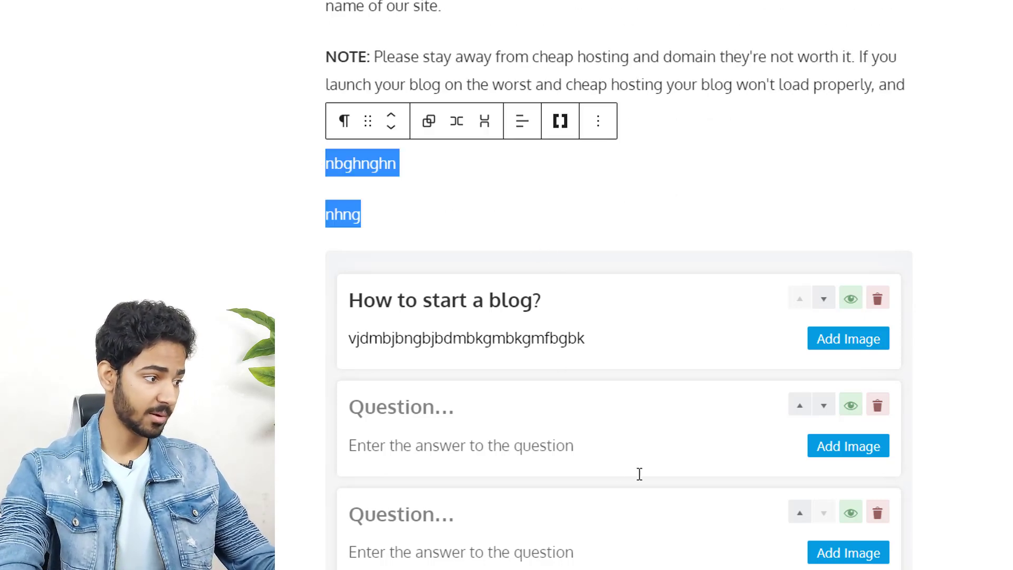
pyautogui.press('BackSpace')
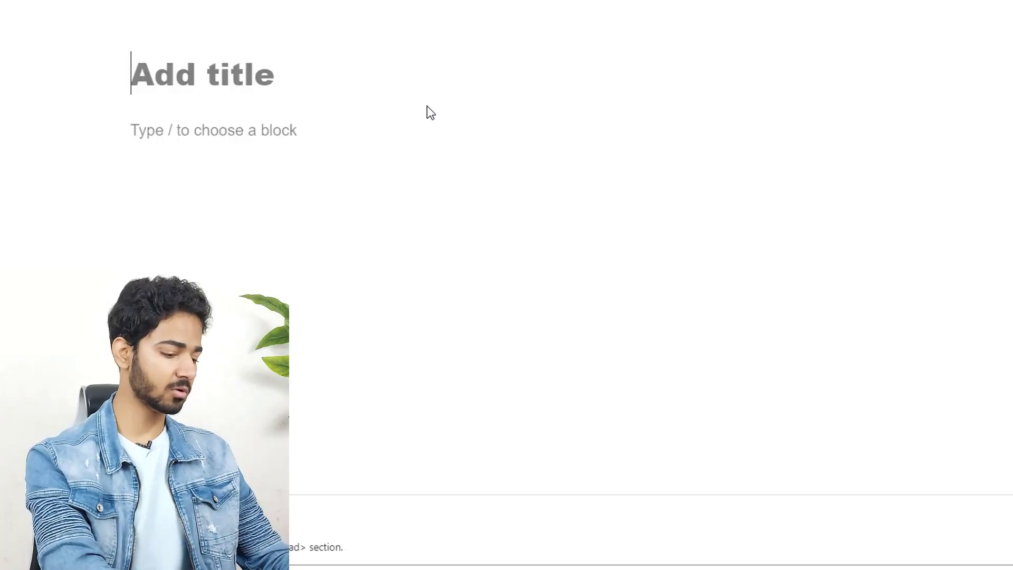
# Title the new blank post "Kinemaster apk" and write the placeholder word "fgbfgfgnfhfgnfgn" as its first paragraph
pyautogui.write('Kinemaster apk')
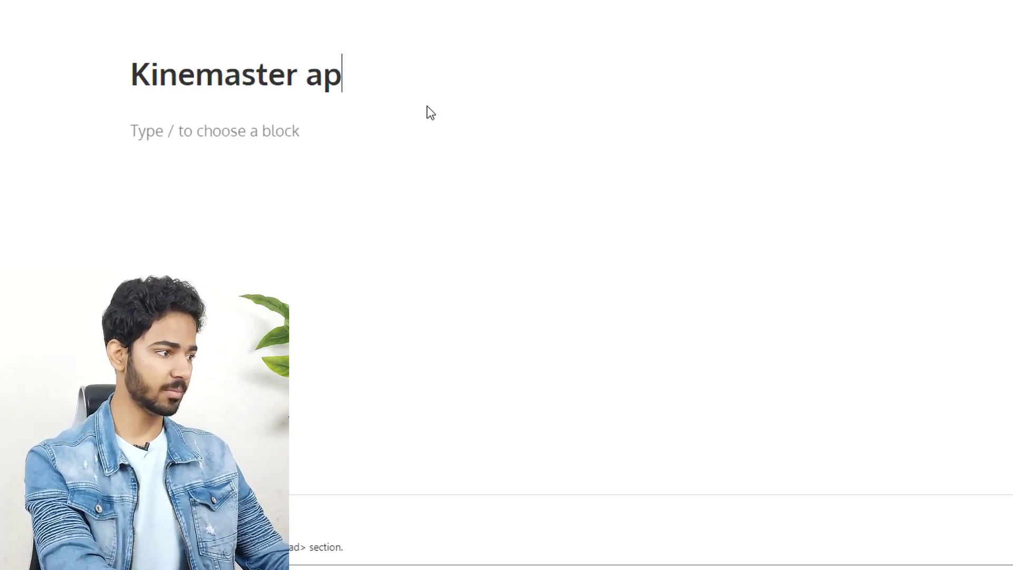
pyautogui.press('Return')
pyautogui.write('fgbfgfgnfhfgnfgn')
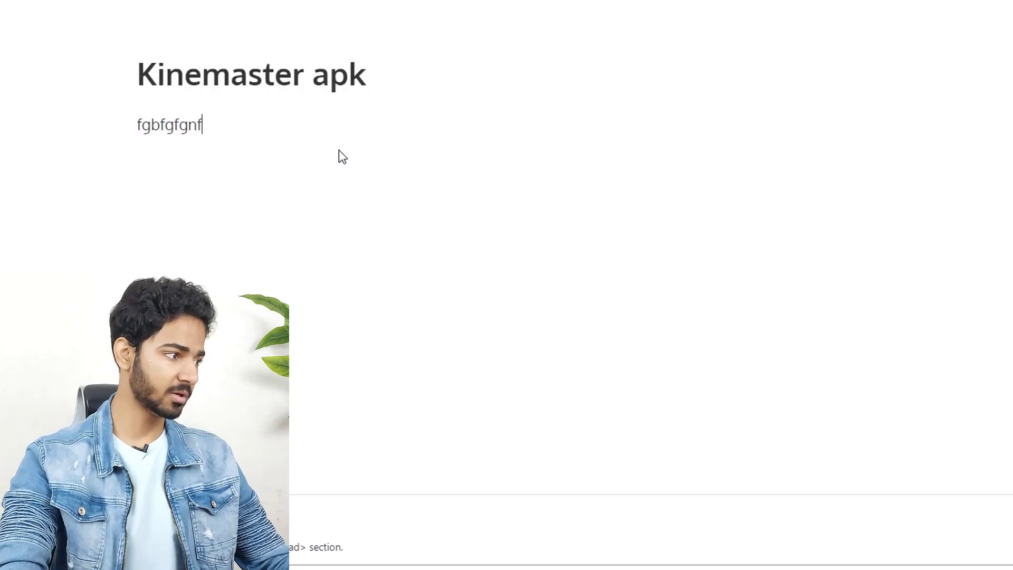
# Fill the paragraph with repeated copies of the placeholder word until it spans about six lines
pyautogui.hotkey('ctrl', 'a')
pyautogui.hotkey('ctrl', 'c')
pyautogui.press('Right')
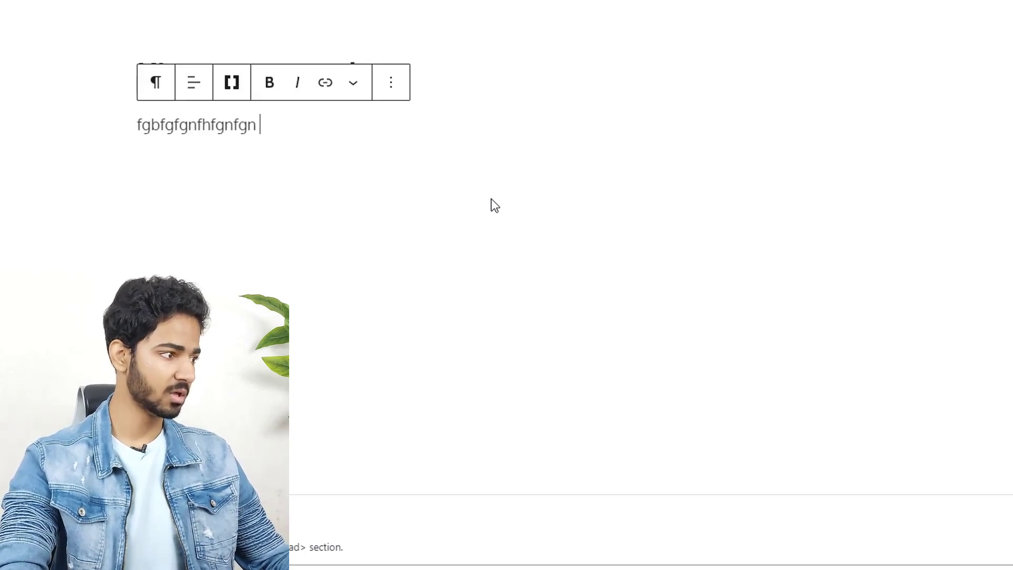
pyautogui.hotkey('ctrl', 'v')
pyautogui.hotkey('ctrl', 'v')
pyautogui.hotkey('ctrl', 'v')
pyautogui.hotkey('ctrl', 'v')
pyautogui.hotkey('ctrl', 'v')
pyautogui.hotkey('ctrl', 'v')
pyautogui.hotkey('ctrl', 'v')
pyautogui.hotkey('ctrl', 'v')
pyautogui.hotkey('ctrl', 'v')
pyautogui.hotkey('ctrl', 'v')
pyautogui.hotkey('ctrl', 'v')
pyautogui.hotkey('ctrl', 'v')
pyautogui.hotkey('ctrl', 'v')
pyautogui.hotkey('ctrl', 'v')
pyautogui.hotkey('ctrl', 'v')
pyautogui.hotkey('ctrl', 'v')
pyautogui.hotkey('ctrl', 'v')
pyautogui.hotkey('ctrl', 'v')
pyautogui.hotkey('ctrl', 'v')
pyautogui.hotkey('ctrl', 'v')
pyautogui.hotkey('ctrl', 'v')
pyautogui.hotkey('ctrl', 'v')
pyautogui.hotkey('ctrl', 'v')
pyautogui.hotkey('ctrl', 'v')
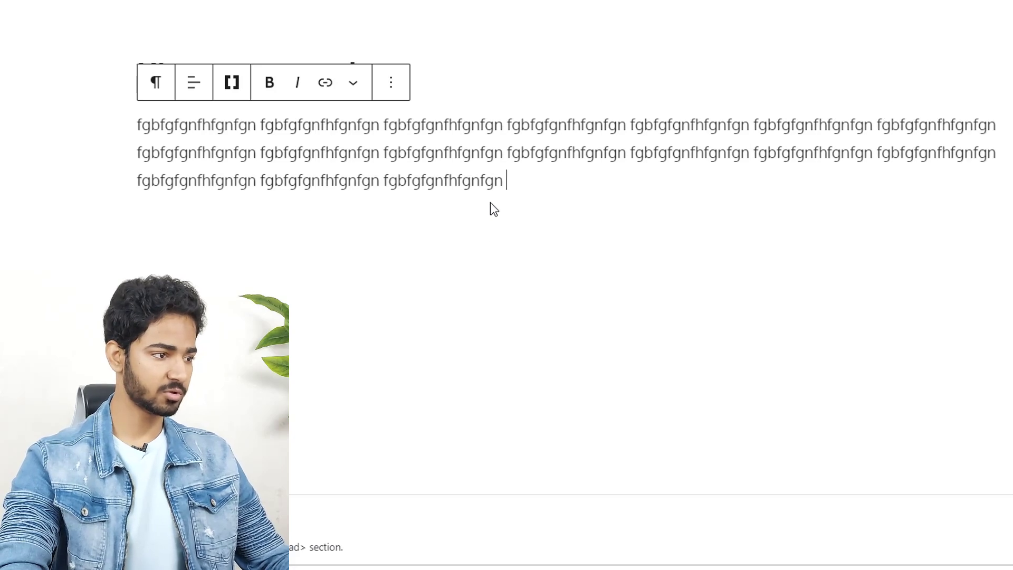
pyautogui.hotkey('ctrl', 'v')
pyautogui.hotkey('ctrl', 'v')
pyautogui.hotkey('ctrl', 'v')
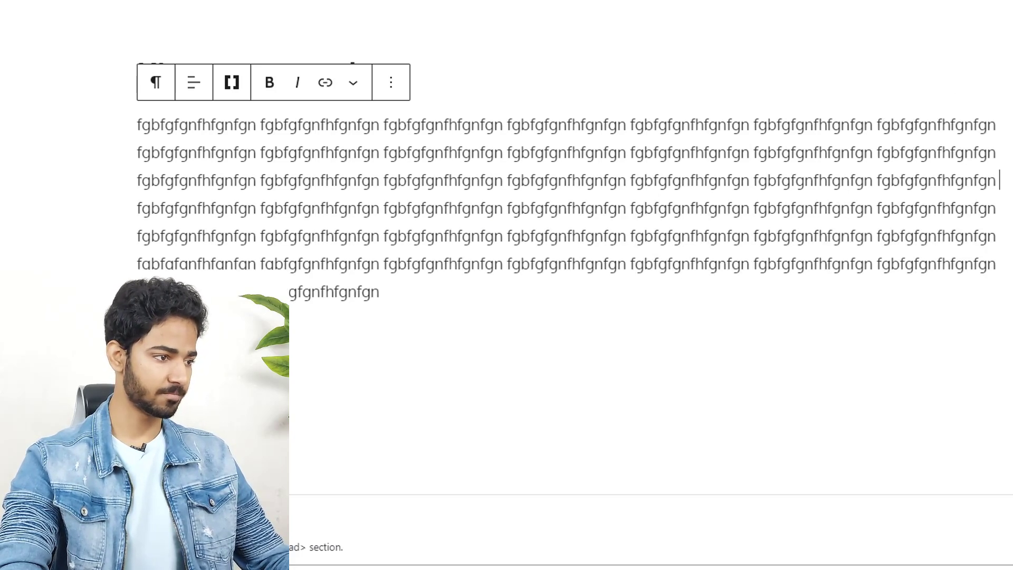
# Open the Rank Math snippet editor for the post and replace the title variable with "Kinemaster apk"
pyautogui.click(554, 63)
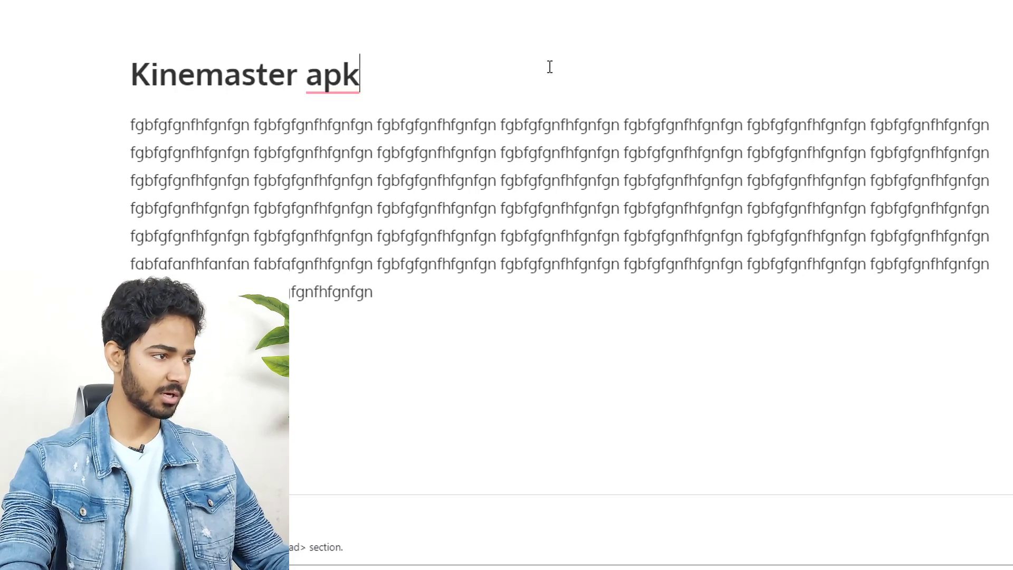
pyautogui.click(886, 34)
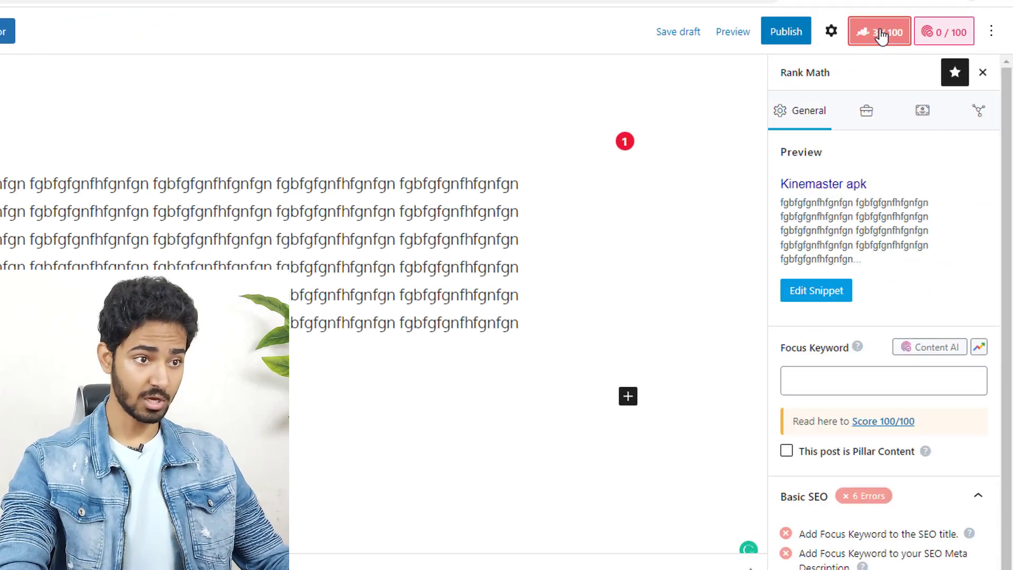
pyautogui.click(855, 188)
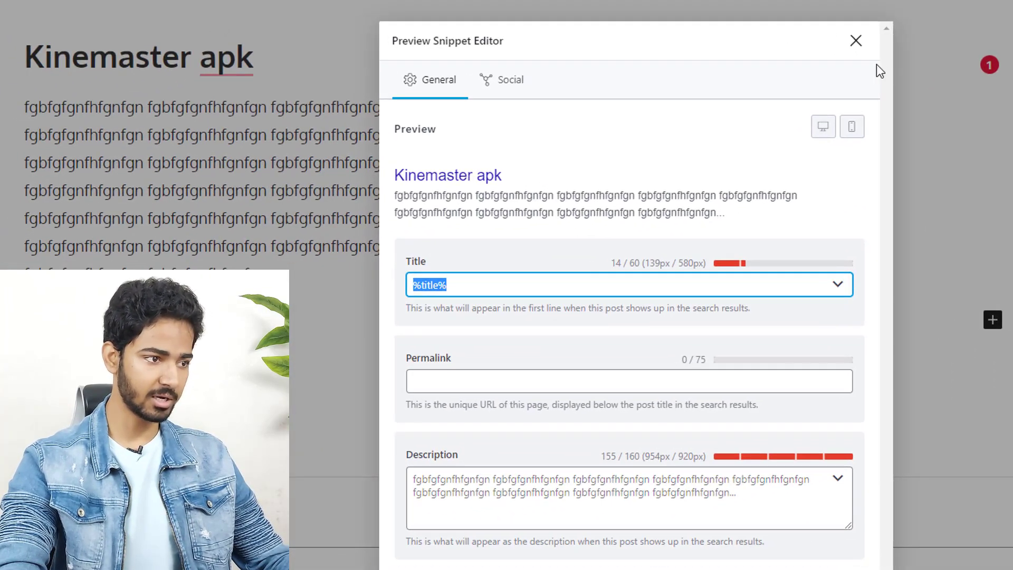
pyautogui.hotkey('ctrl', 'v')
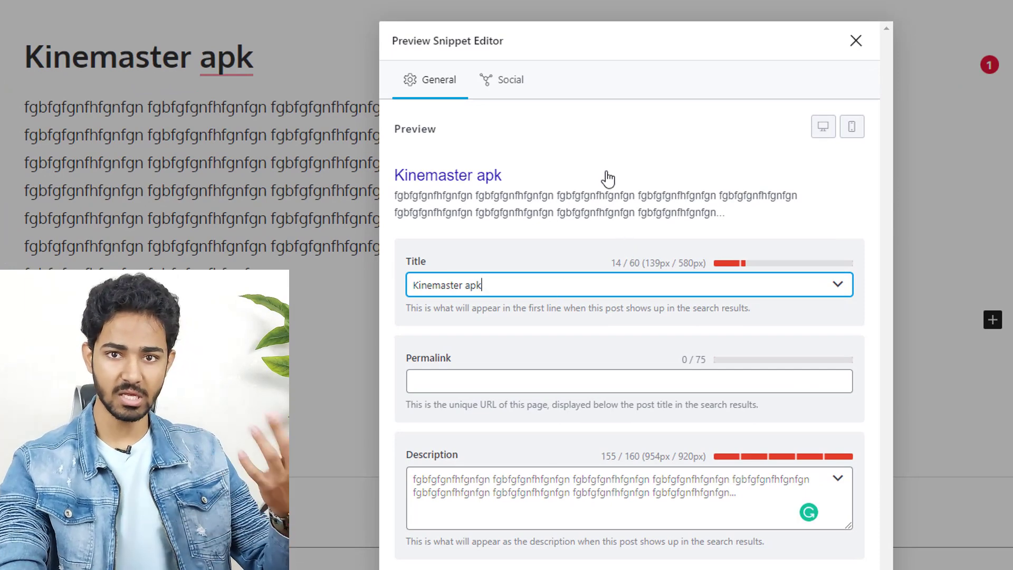
# Replace the snippet description with several copies of placeholder text beginning "vdfbfgbfngfng" and close the snippet editor
pyautogui.click(579, 483)
pyautogui.hotkey('ctrl', 'a')
pyautogui.press('BackSpace')
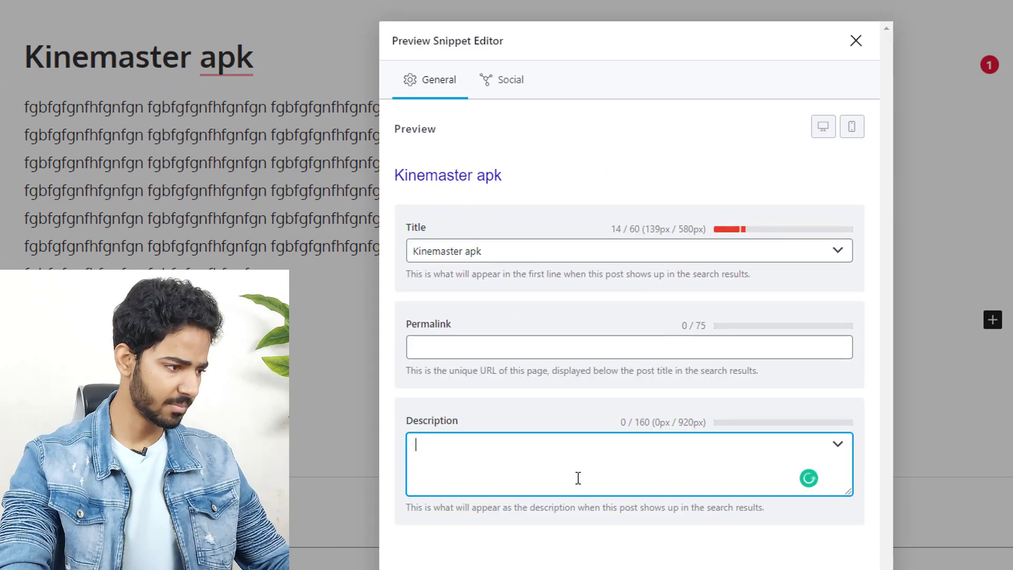
pyautogui.write('vdfbfgbfngfngfgfgfgfgfgfgfgfgfgfgf')
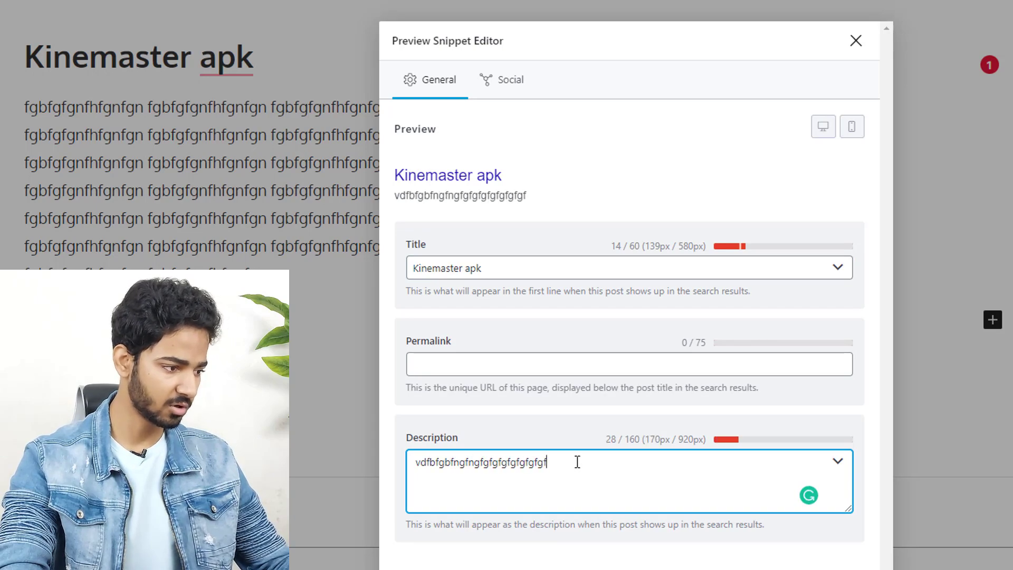
pyautogui.write('n')
pyautogui.hotkey('ctrl', 'a')
pyautogui.hotkey('ctrl', 'c')
pyautogui.press('End')
pyautogui.hotkey('ctrl', 'v')
pyautogui.hotkey('ctrl', 'v')
pyautogui.hotkey('ctrl', 'v')
pyautogui.hotkey('ctrl', 'v')
pyautogui.click(855, 40)
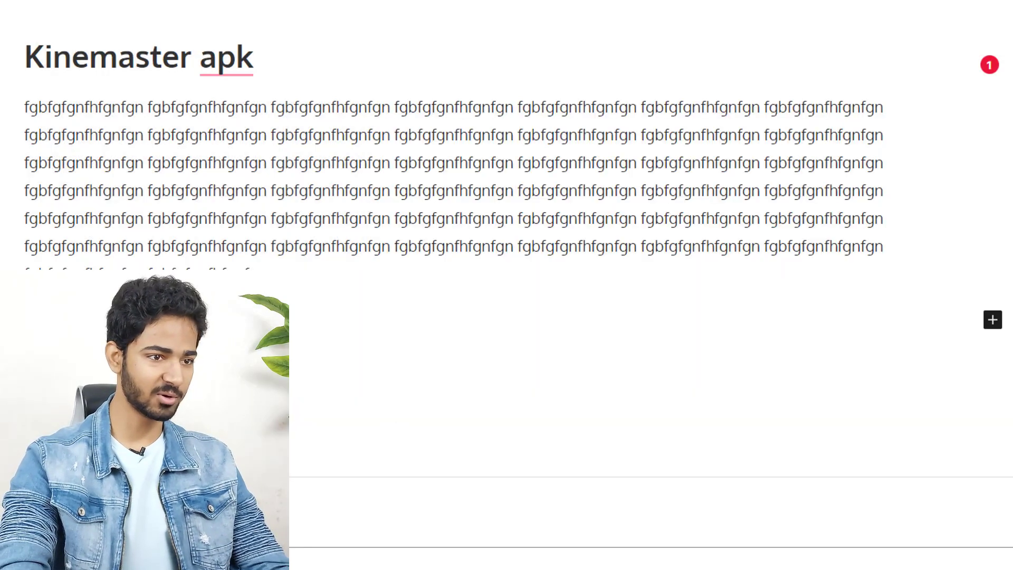
# Open the Schema Generator from the post's Rank Math schema settings and use the Software schema type
pyautogui.click(926, 114)
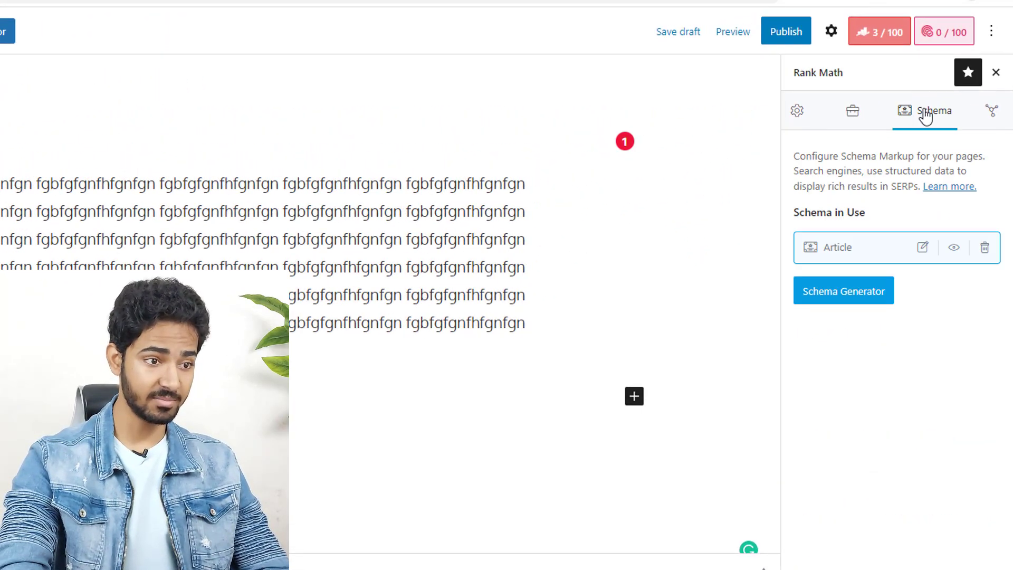
pyautogui.click(985, 249)
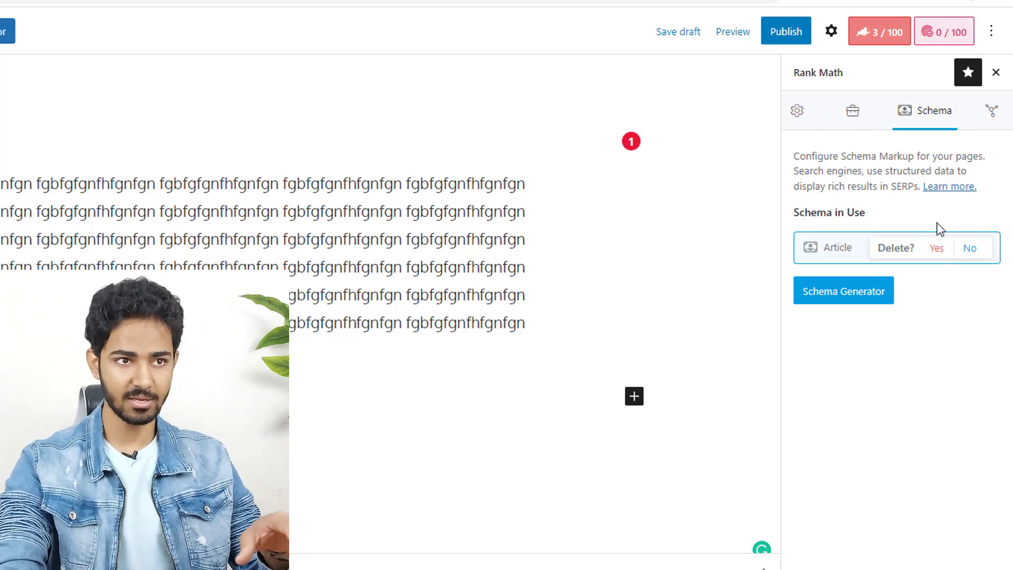
pyautogui.click(865, 294)
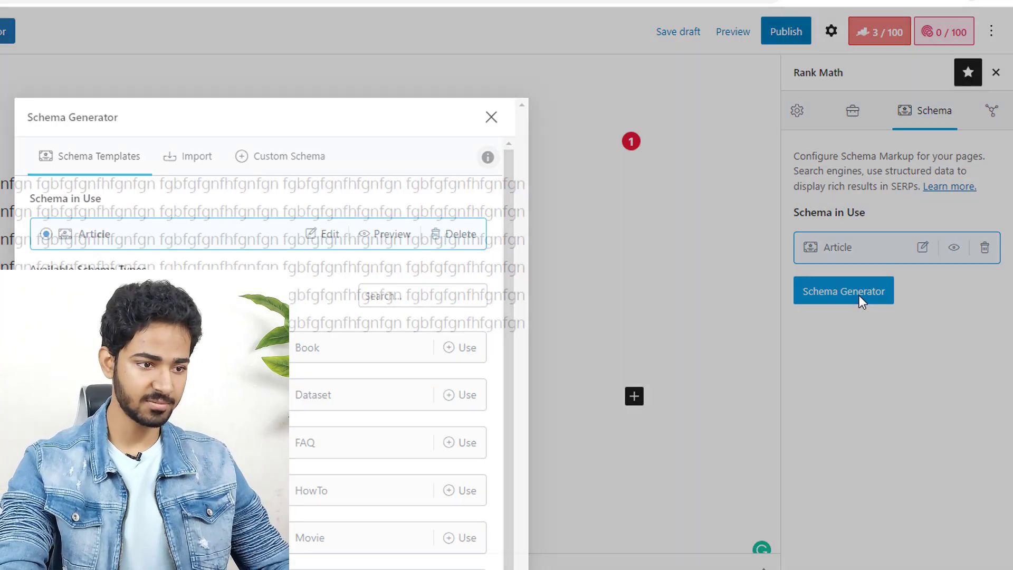
pyautogui.scroll(-5, 364, 296)
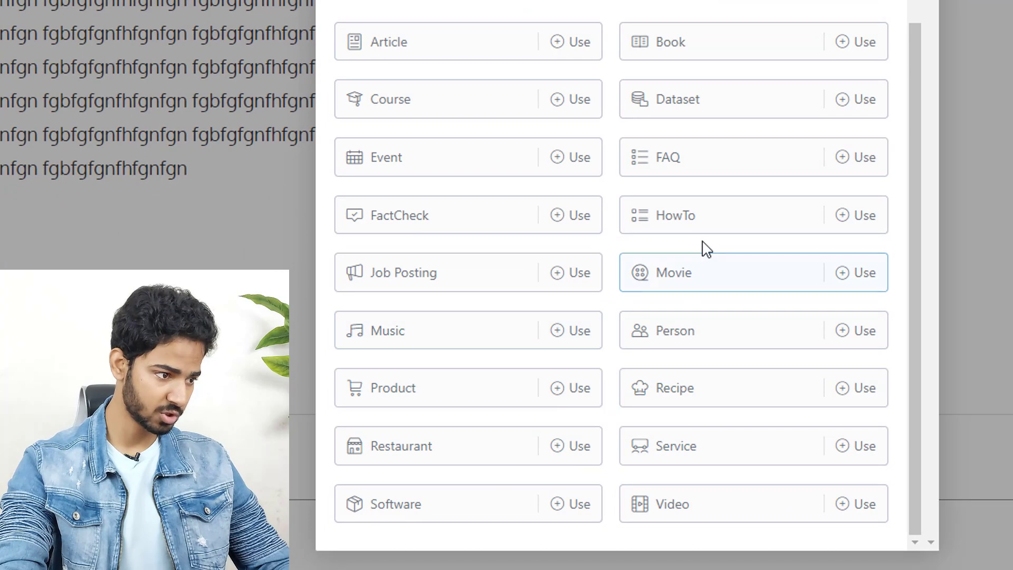
pyautogui.click(421, 511)
# Set the Software schema's headline to "Kinemaster apk"
pyautogui.click(503, 67)
pyautogui.write('Kinemaster apk')
pyautogui.press('Tab')
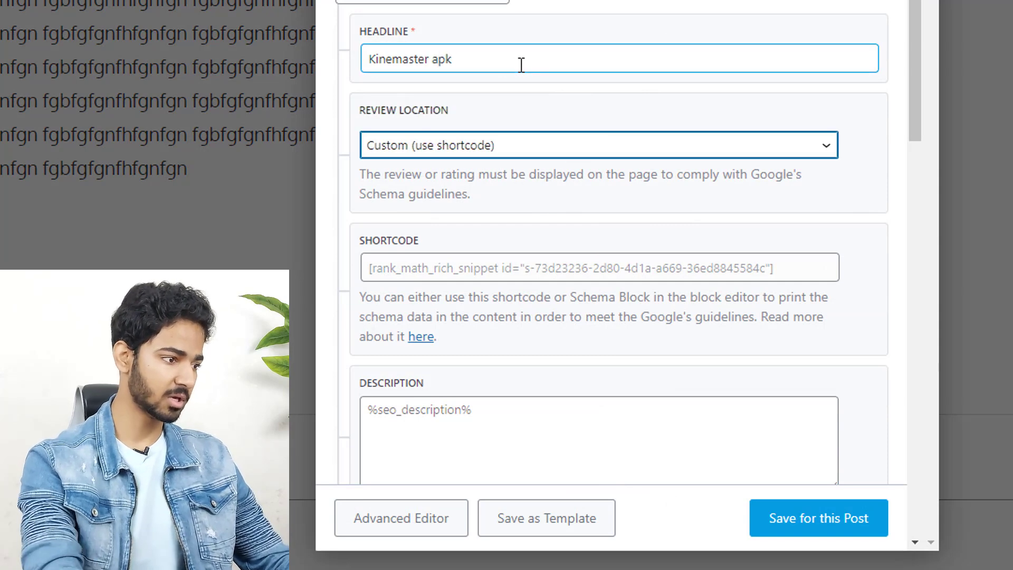
# Replace the Software schema's description with the placeholder word "bvgbfgnfg" repeated eleven times, separated by spaces
pyautogui.scroll(-5, 551, 93)
pyautogui.click(454, 175)
pyautogui.write('bvgbfgnfg')
pyautogui.hotkey('ctrl', 'a')
pyautogui.hotkey('ctrl', 'c')
pyautogui.hotkey('ctrl', 'v')
pyautogui.hotkey('ctrl', 'v')
pyautogui.hotkey('ctrl', 'v')
pyautogui.press('space')
pyautogui.hotkey('ctrl', 'v')
pyautogui.press('space')
pyautogui.hotkey('ctrl', 'v')
pyautogui.press('space')
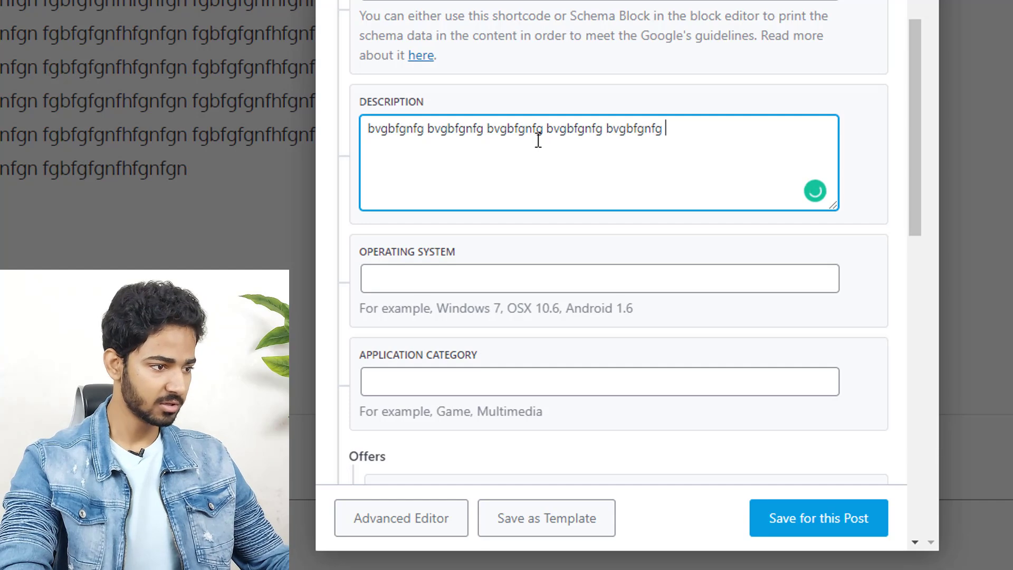
pyautogui.hotkey('ctrl', 'v')
pyautogui.press('space')
pyautogui.hotkey('ctrl', 'v')
pyautogui.press('space')
pyautogui.hotkey('ctrl', 'v')
pyautogui.press('space')
pyautogui.hotkey('ctrl', 'v')
pyautogui.press('space')
pyautogui.hotkey('ctrl', 'v')
pyautogui.press('space')
pyautogui.hotkey('ctrl', 'v')
pyautogui.press('space')
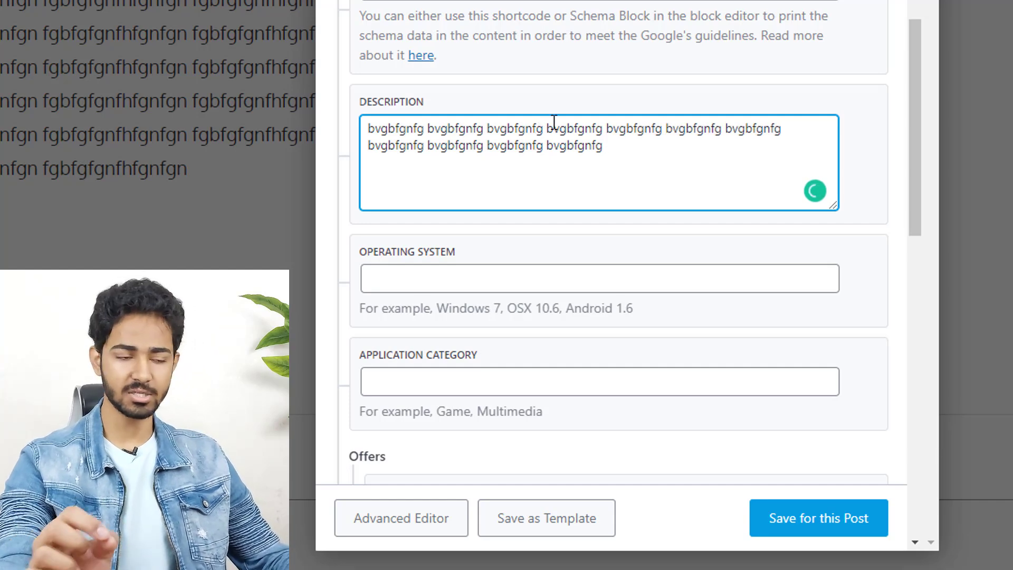
pyautogui.scroll(-5, 638, 190)
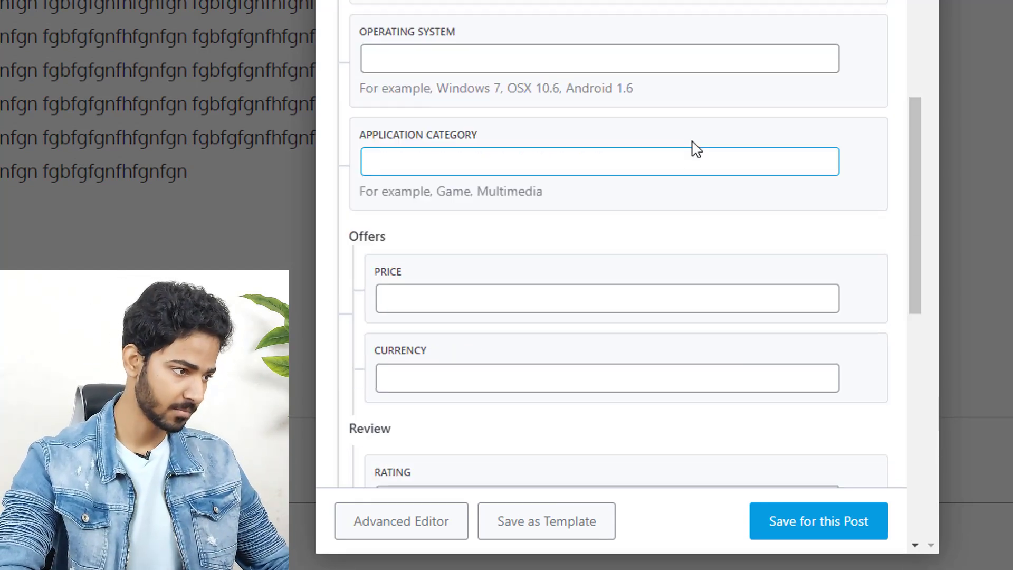
# Set the Software schema's operating system to "Android" and its application category to "Game"
pyautogui.click(450, 58)
pyautogui.scroll(1, 509, 155)
pyautogui.write('Android')
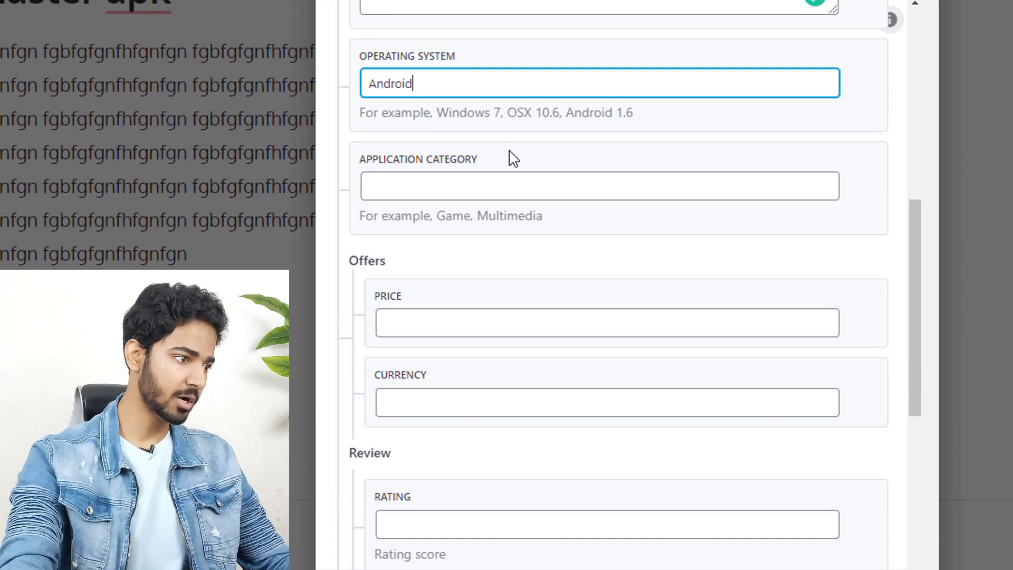
pyautogui.click(469, 189)
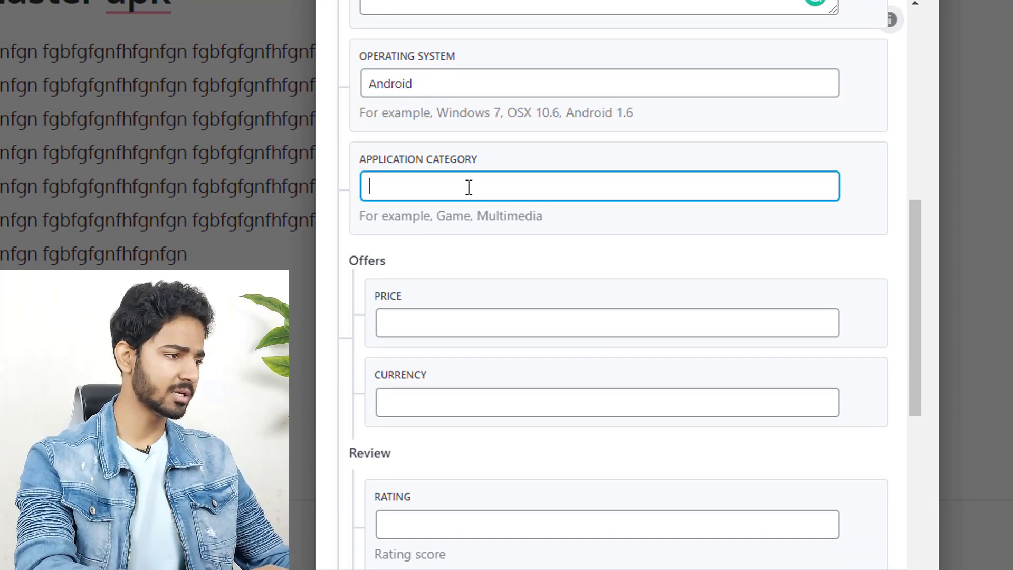
pyautogui.write('App')
pyautogui.hotkey('ctrl', 'a')
pyautogui.write('Game')
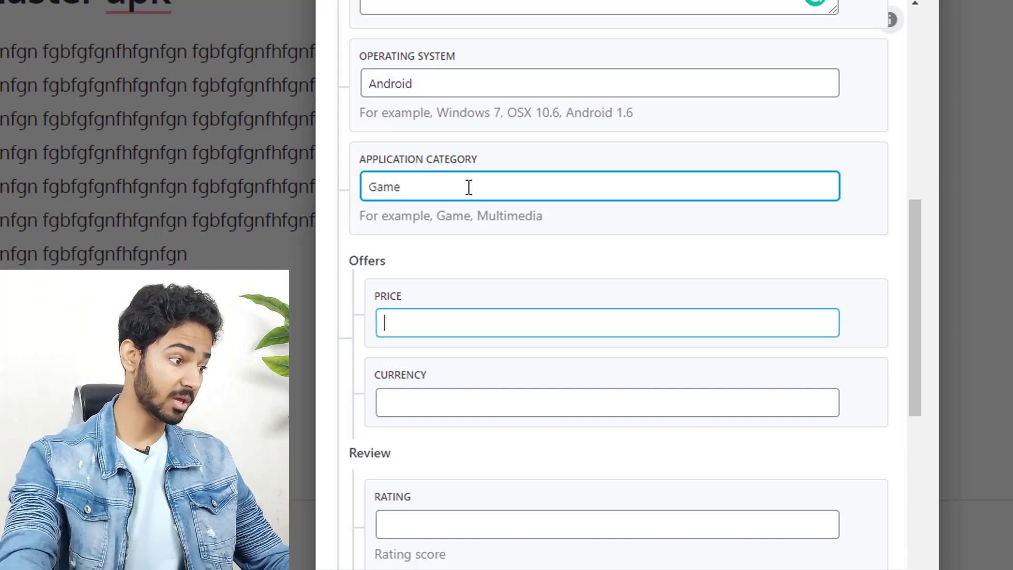
# Set the Software schema's offer price to "Free" and its currency to "USD"
pyautogui.press('Tab')
pyautogui.scroll(-3, 474, 221)
pyautogui.write('Free')
pyautogui.click(437, 214)
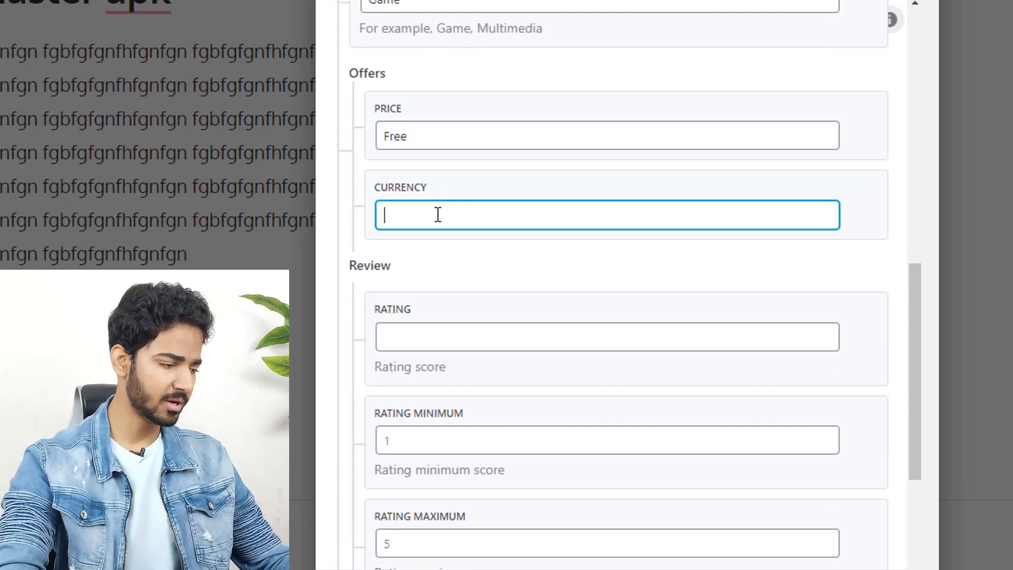
pyautogui.write('USD')
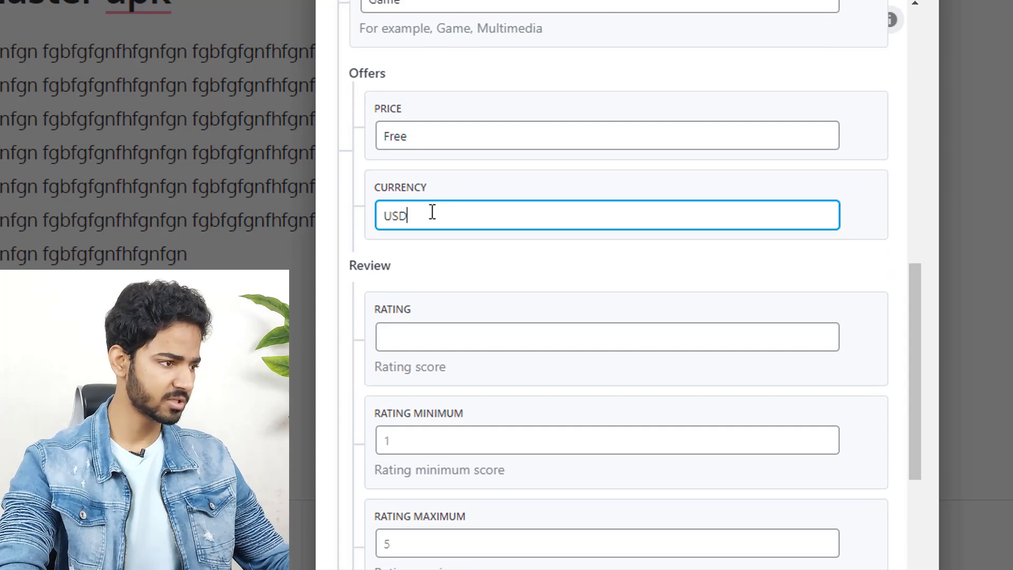
# Fill in the Software schema's review with rating 4.5, rating minimum 1 and rating maximum 4.98
pyautogui.scroll(-3, 464, 285)
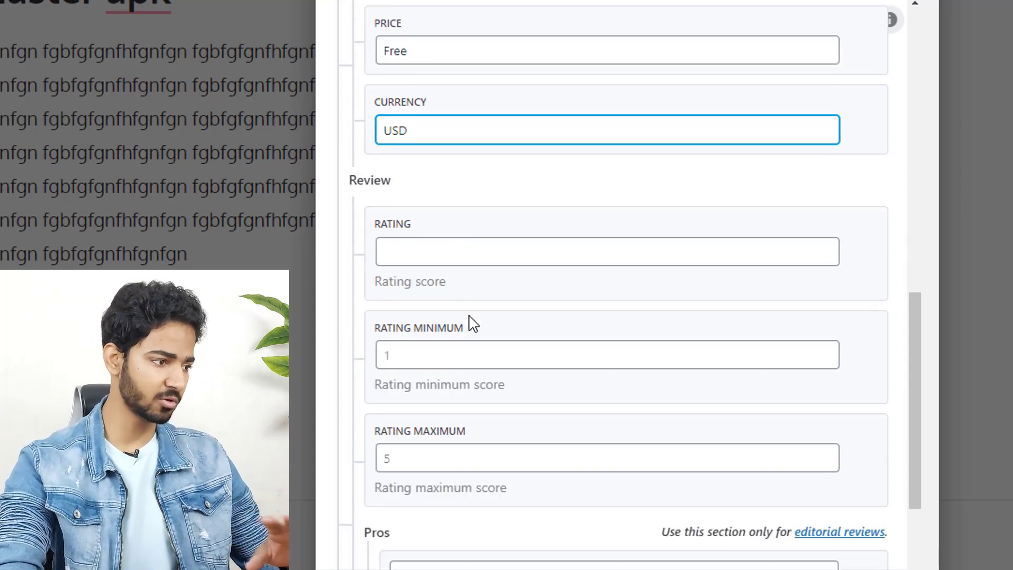
pyautogui.click(416, 143)
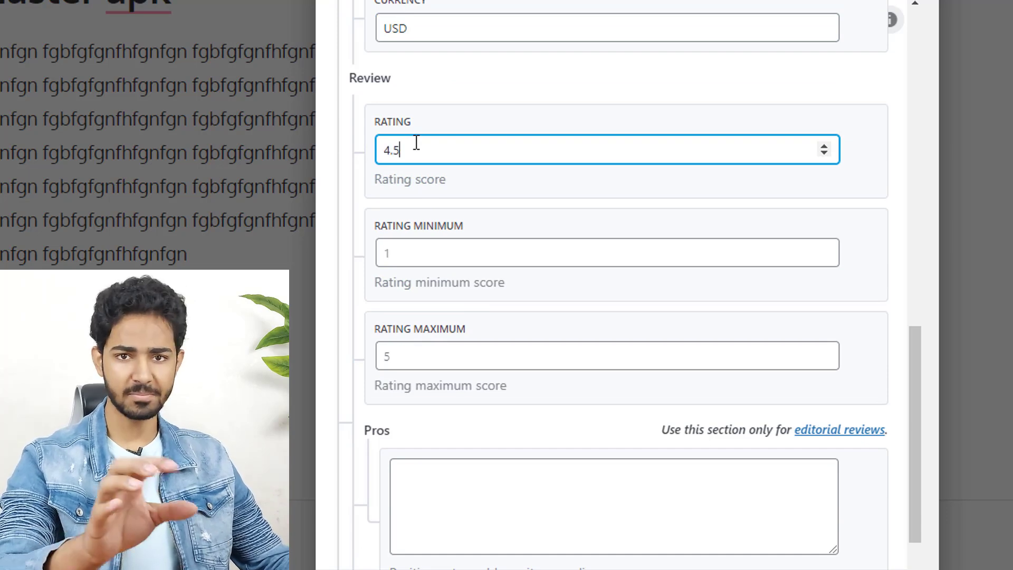
pyautogui.click(432, 259)
pyautogui.write('1')
pyautogui.click(409, 348)
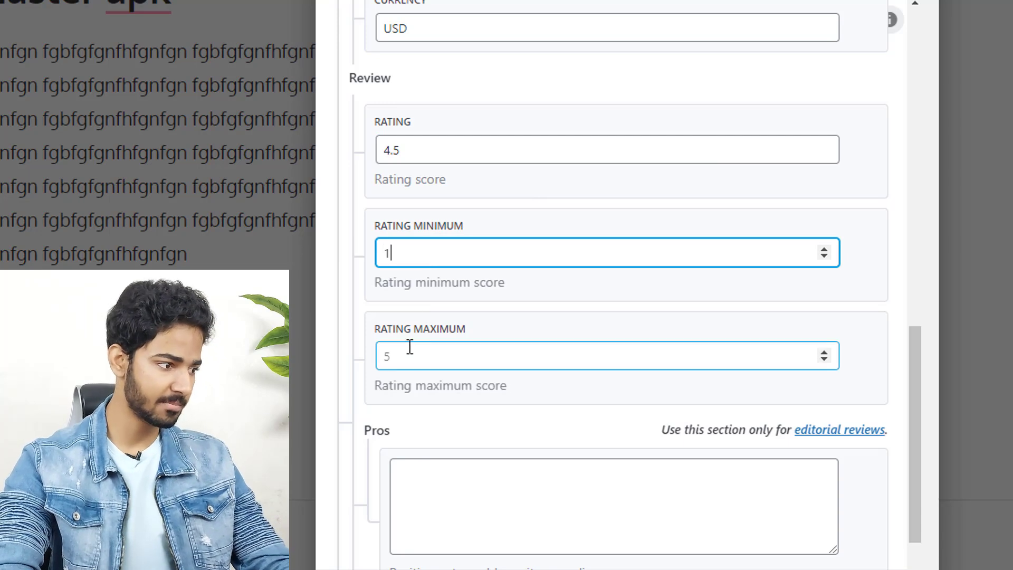
pyautogui.write('4.98')
# List the pros "Simple to use", "All in one app for video editors", "No watermark" and the con "Slow rendering", and save the schema for this post
pyautogui.scroll(-4, 504, 345)
pyautogui.click(436, 245)
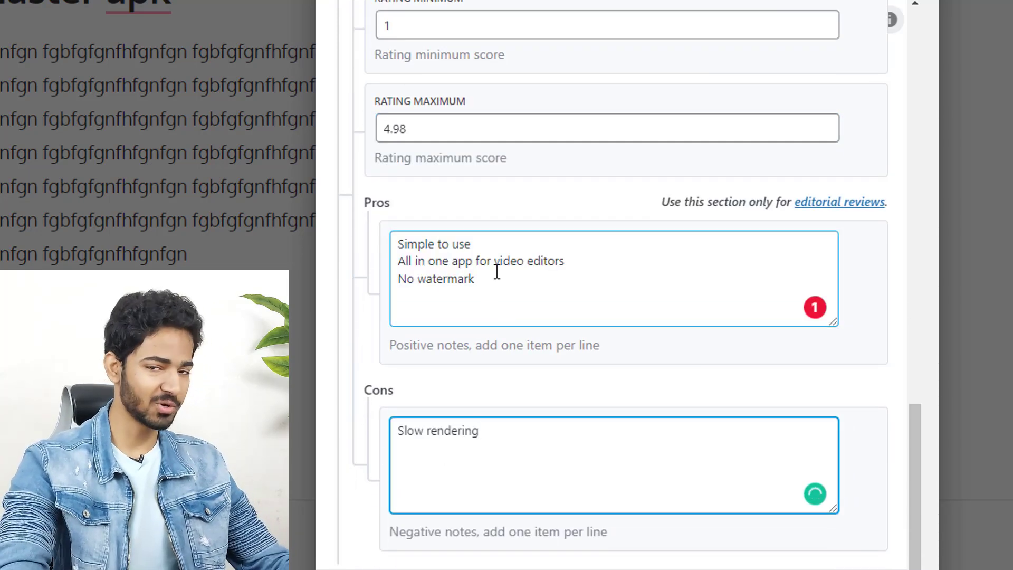
pyautogui.moveTo(491, 289); pyautogui.dragTo(414, 271)
pyautogui.click(596, 265)
pyautogui.click(431, 260)
pyautogui.moveTo(470, 244); pyautogui.dragTo(395, 244)
pyautogui.moveTo(524, 437); pyautogui.dragTo(435, 431)
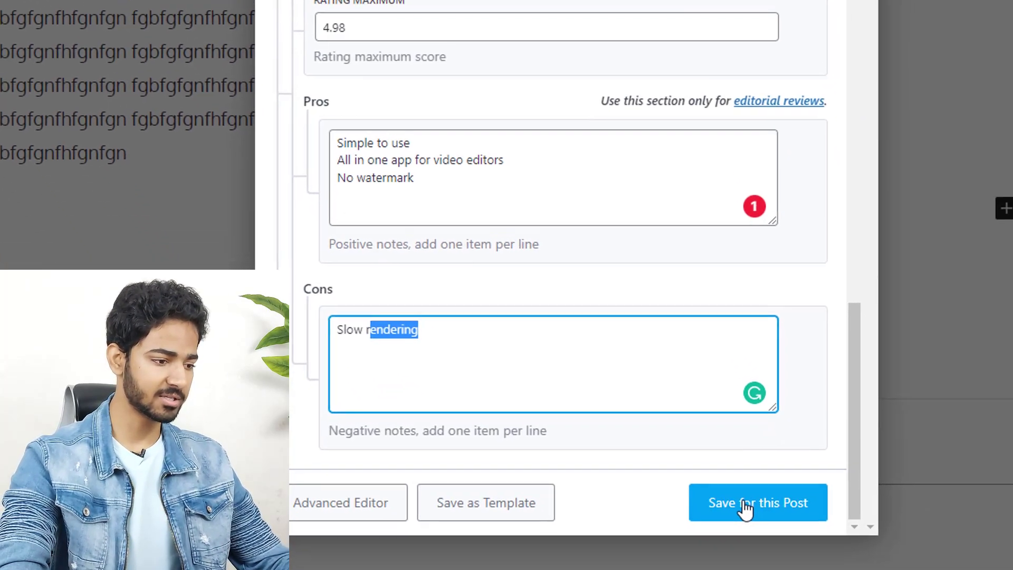
pyautogui.click(734, 493)
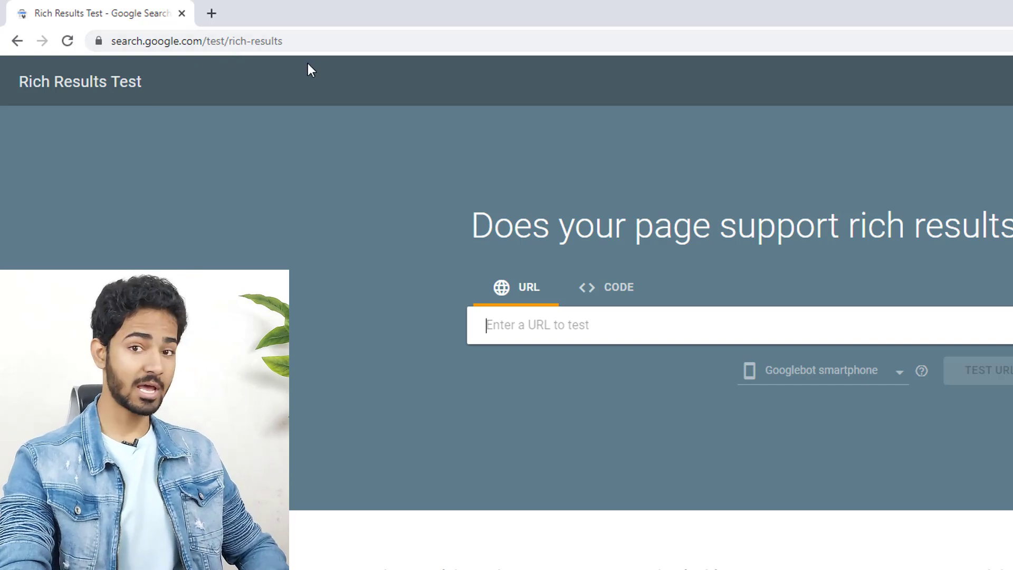
# Switch to Google's Rich Results Test, paste the page's URL and run the test for Googlebot smartphone
pyautogui.click(287, 41)
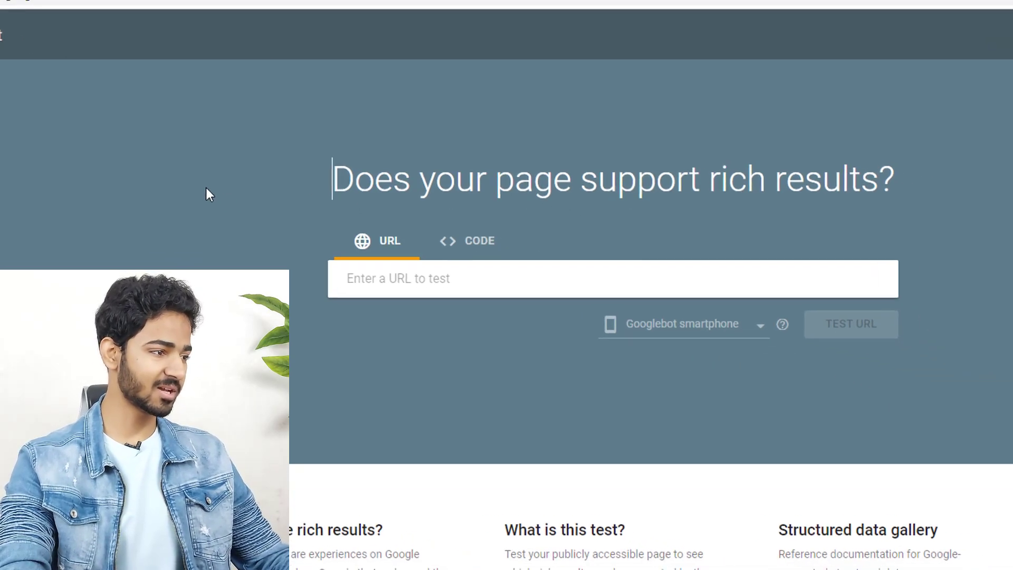
pyautogui.click(435, 279)
pyautogui.hotkey('ctrl', 'v')
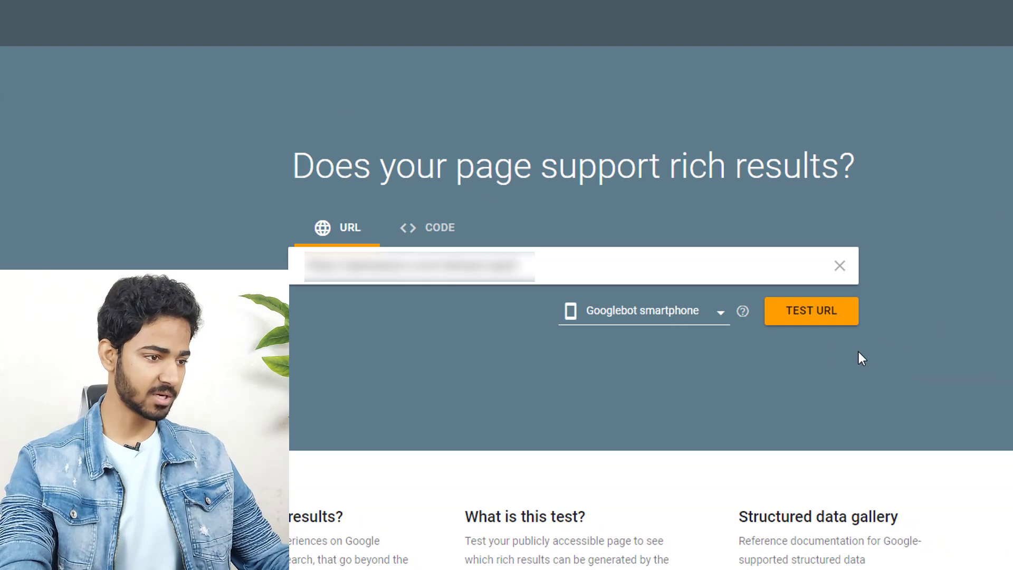
pyautogui.click(825, 320)
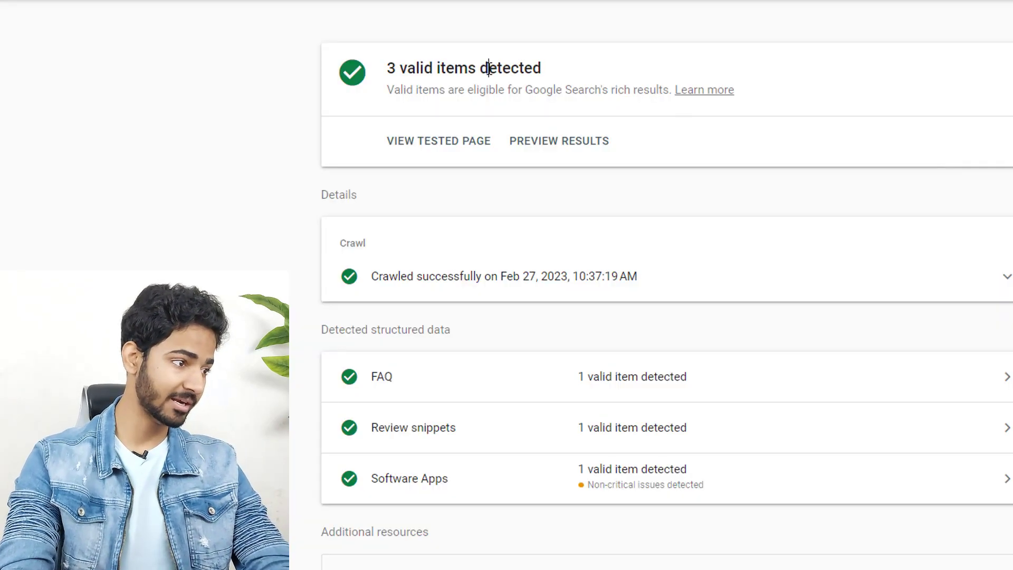
# Examine the test result's detected structured data and open the Software Apps entry
pyautogui.moveTo(489, 69); pyautogui.dragTo(525, 66)
pyautogui.scroll(-2, 538, 206)
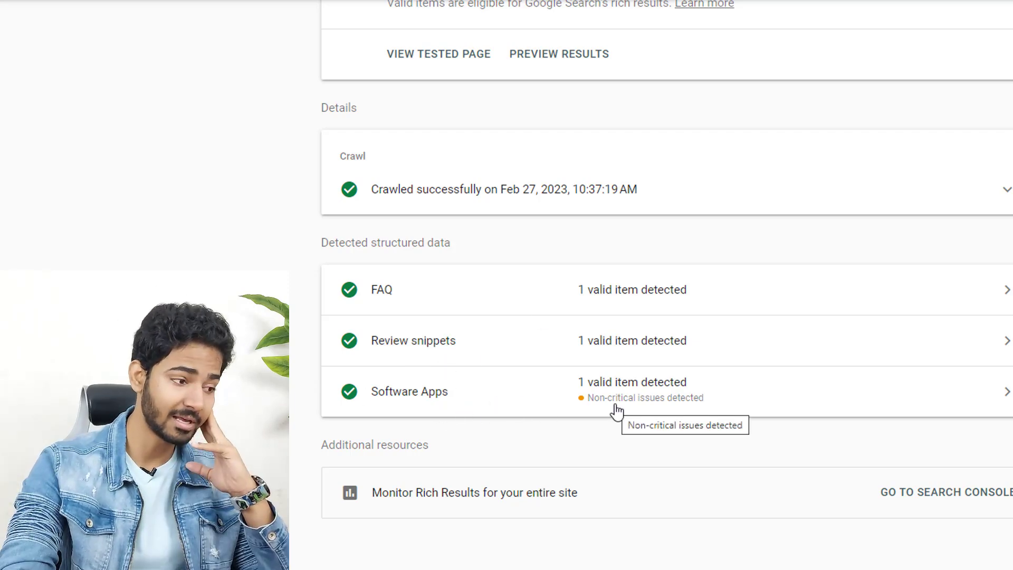
pyautogui.click(763, 399)
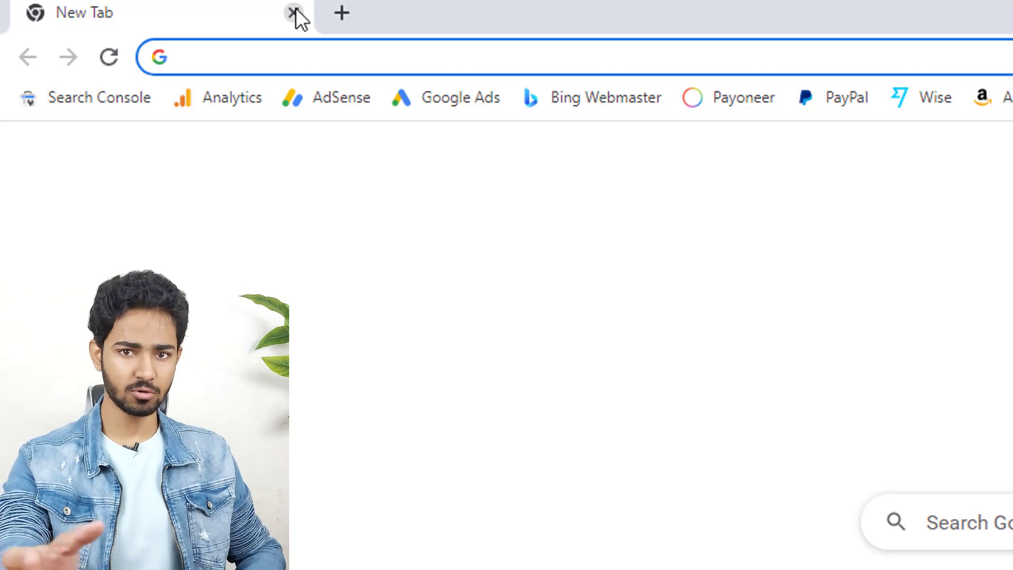
# Search google.com for "online schema generator" and open TechnicalSEO.com's Schema Markup Generator (JSON-LD)
pyautogui.write('google.com')
pyautogui.press('Return')
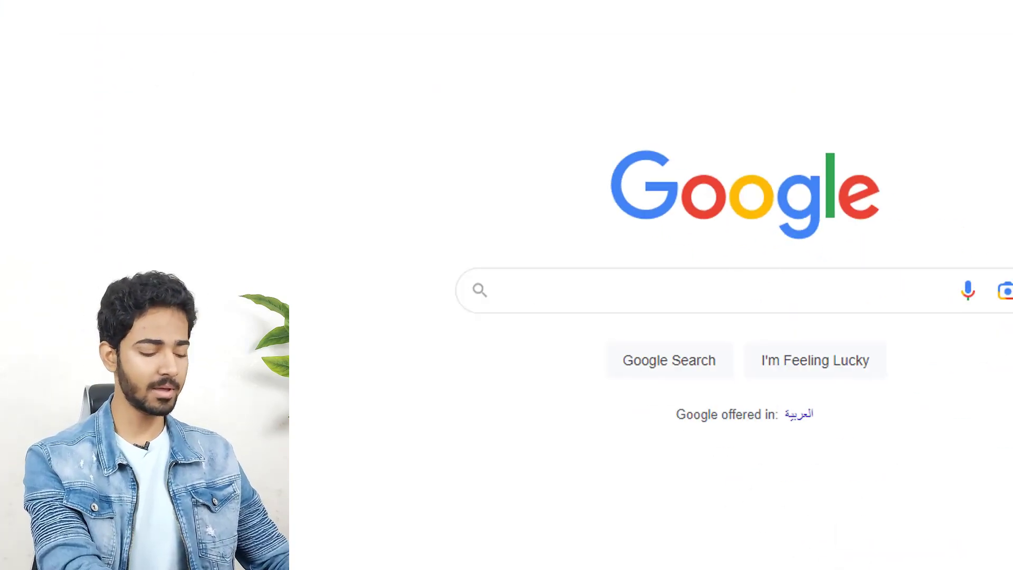
pyautogui.write('online schema ge')
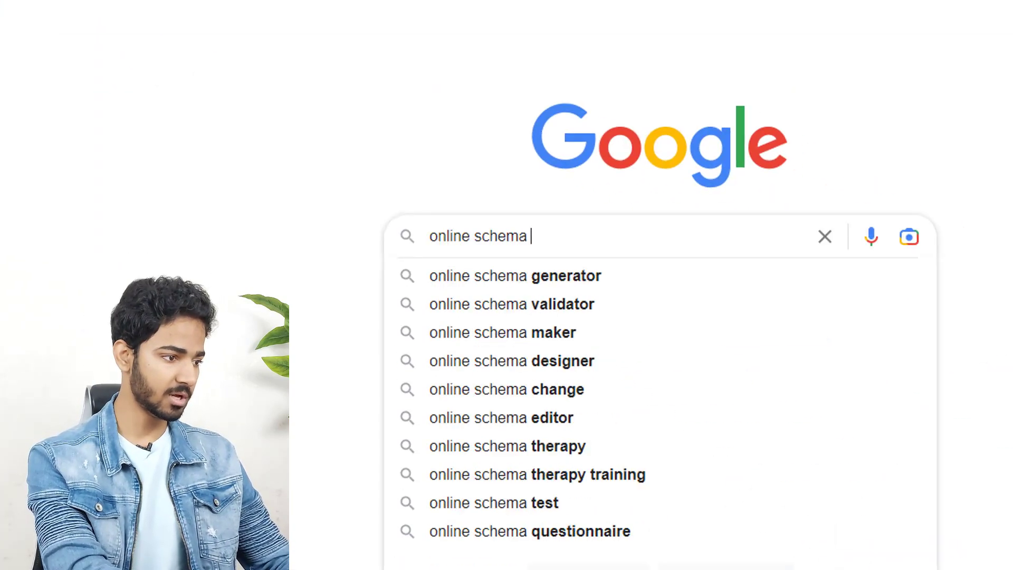
pyautogui.write('nerator')
pyautogui.press('Return')
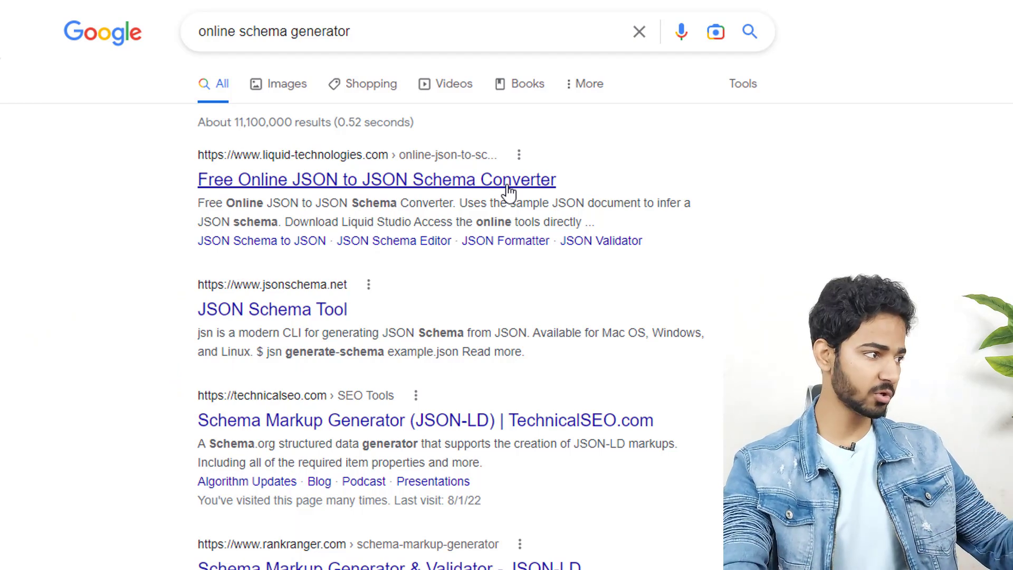
pyautogui.scroll(-2, 422, 317)
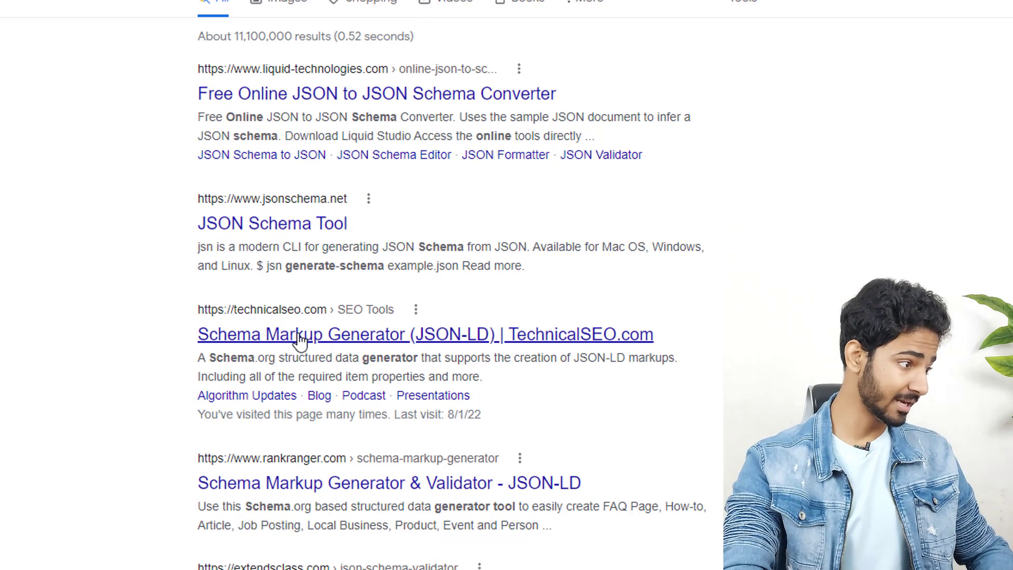
pyautogui.click(338, 334)
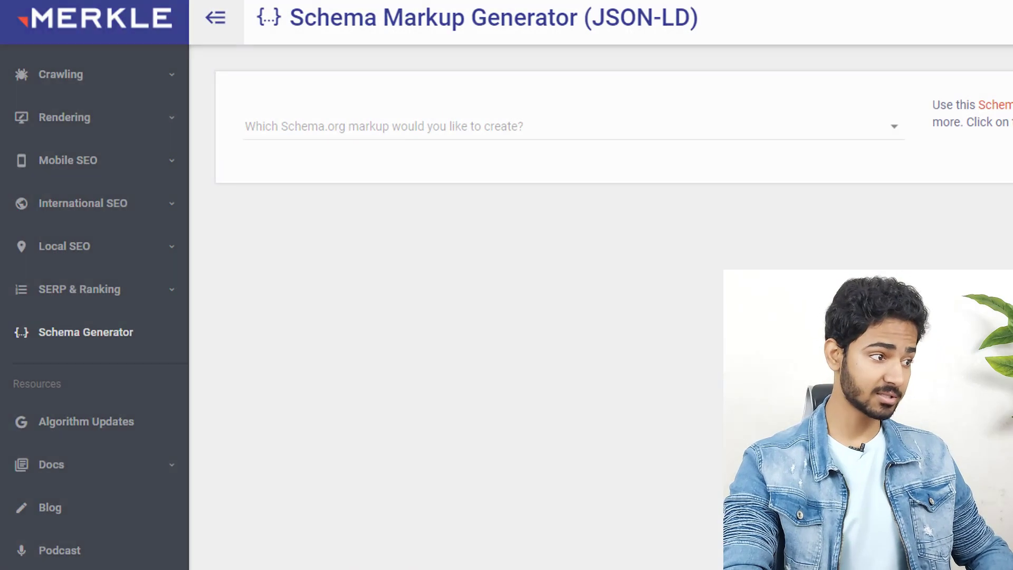
# Look through the available Schema.org markup types and choose Article
pyautogui.click(580, 128)
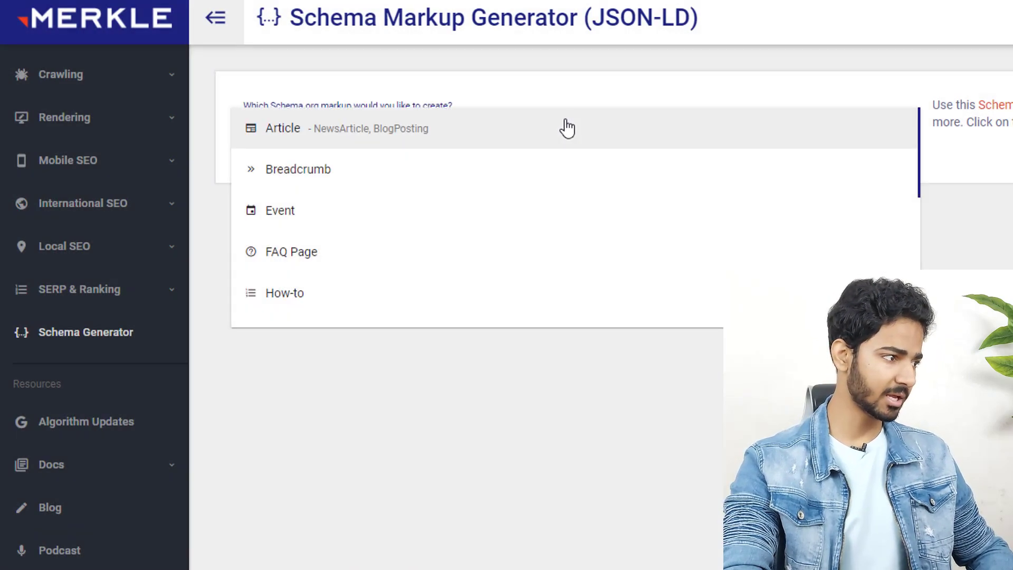
pyautogui.scroll(-6, 372, 219)
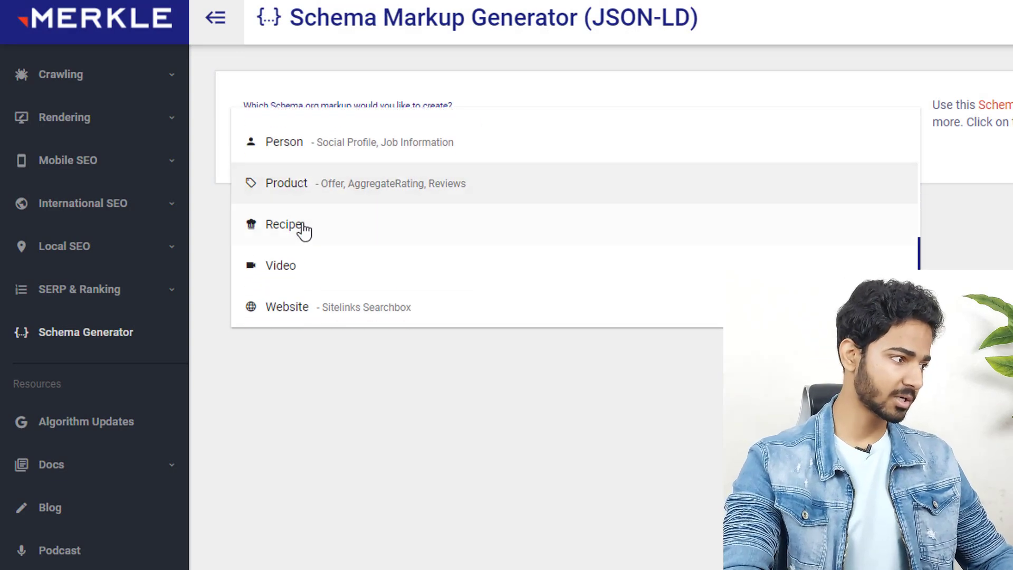
pyautogui.scroll(4, 303, 276)
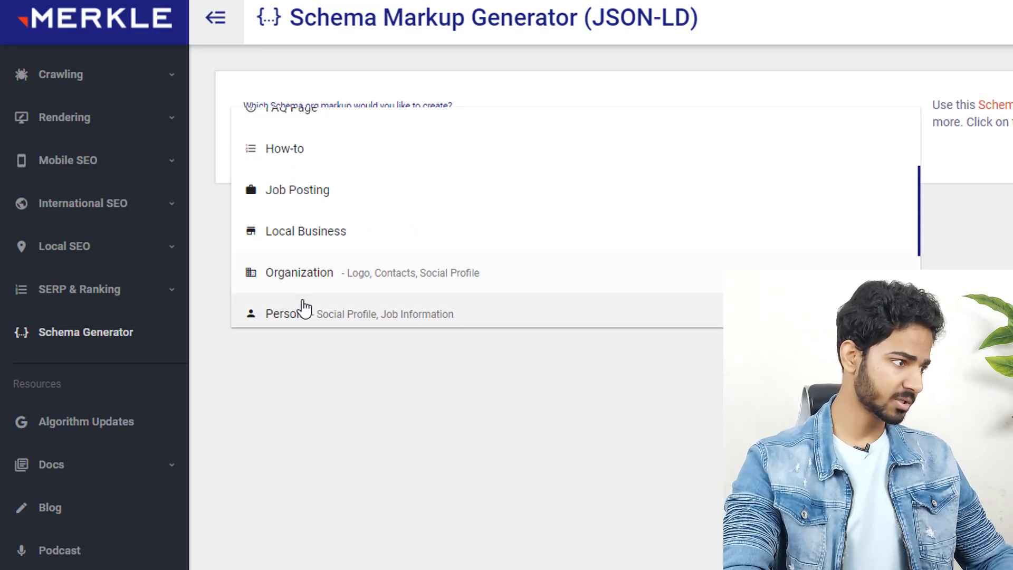
pyautogui.scroll(2, 296, 217)
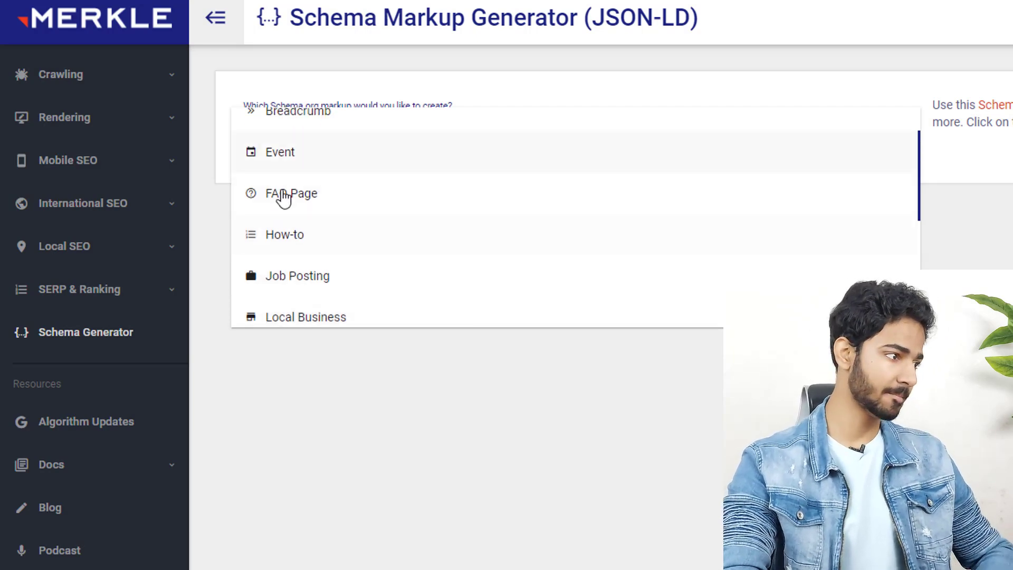
pyautogui.scroll(2, 287, 178)
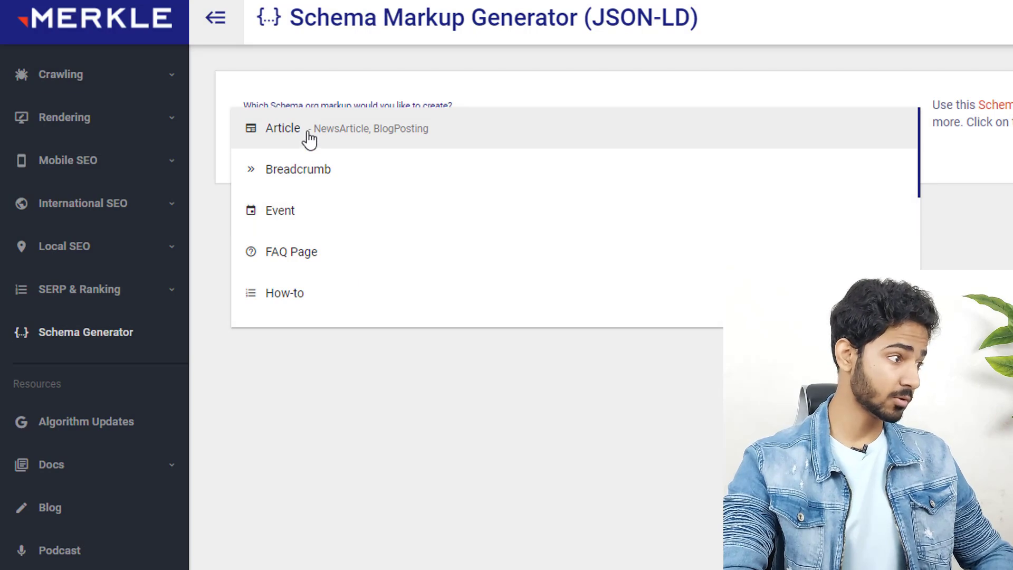
pyautogui.click(310, 139)
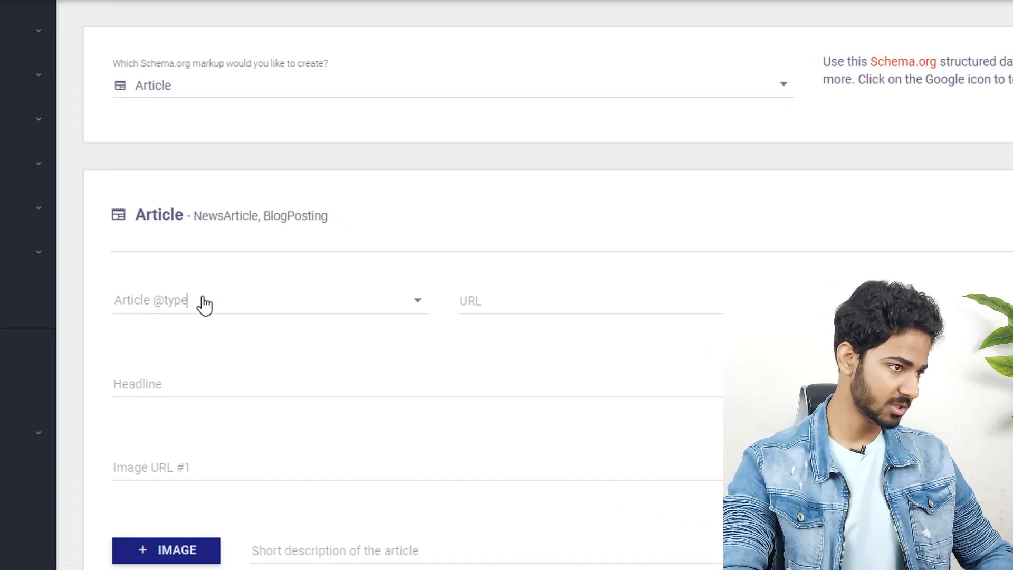
# Set the article type to BlogPosting, with "vdfbfgbfgbf" as the URL and "bfgbfgbfgb" as the headline
pyautogui.click(332, 334)
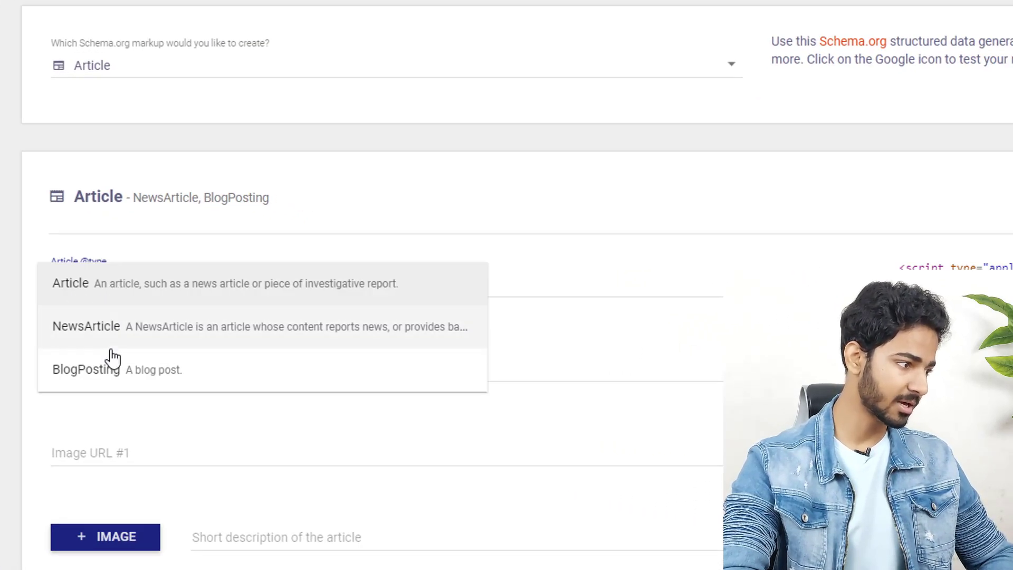
pyautogui.click(111, 375)
pyautogui.click(437, 290)
pyautogui.write('vdfbfgbfgbf')
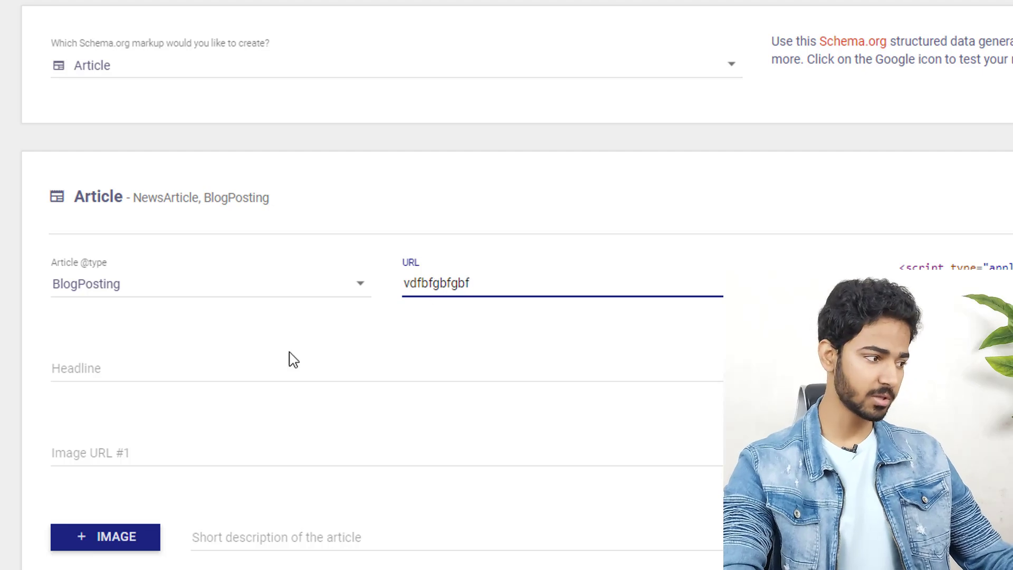
pyautogui.click(118, 374)
pyautogui.write('bfgbfgbfgb')
# Enter "bfgnng" as the article's first image URL and "fbfgnfng" as its short description
pyautogui.click(106, 454)
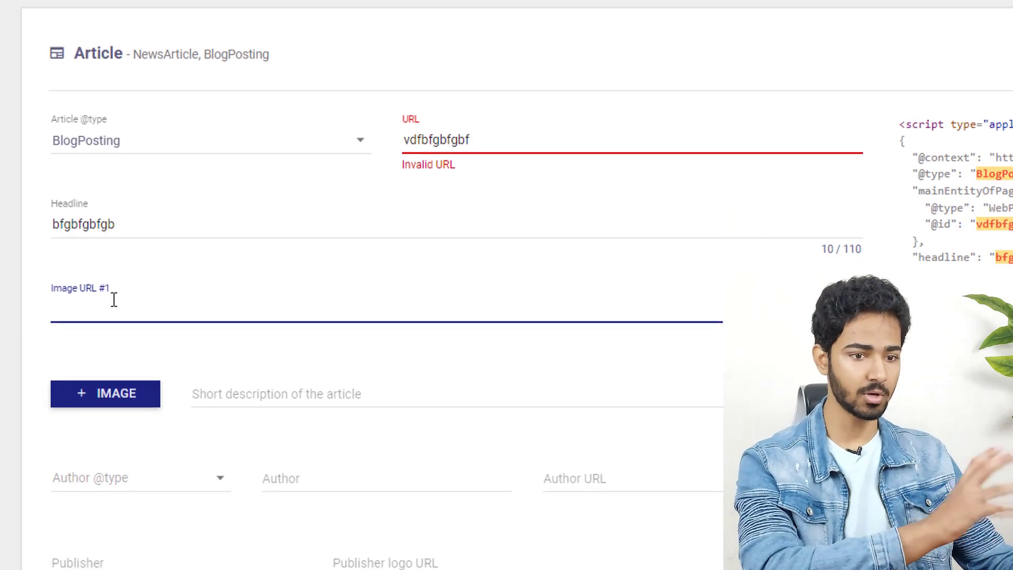
pyautogui.write('bfgnng')
pyautogui.click(255, 397)
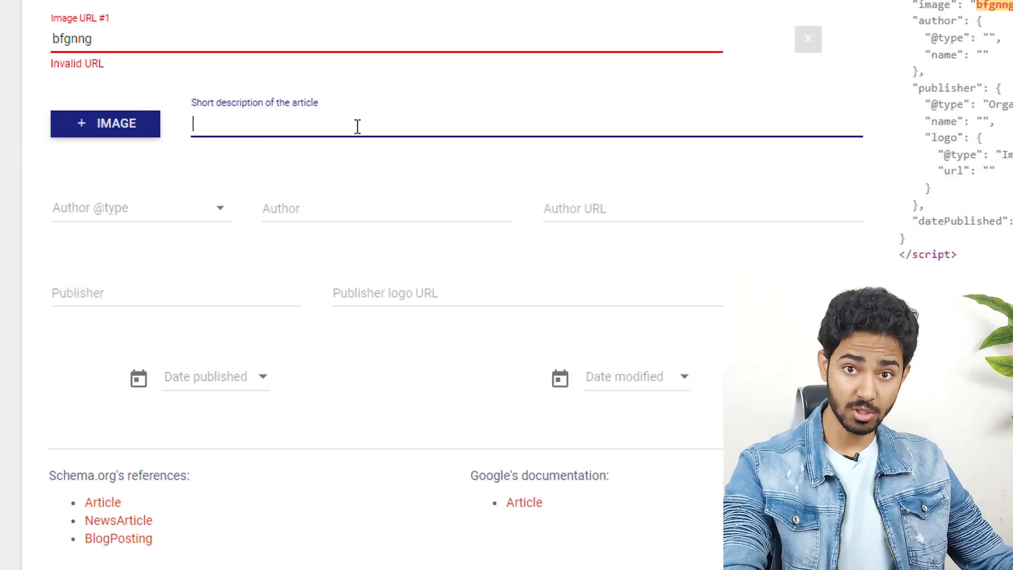
pyautogui.write('fbfgnfng')
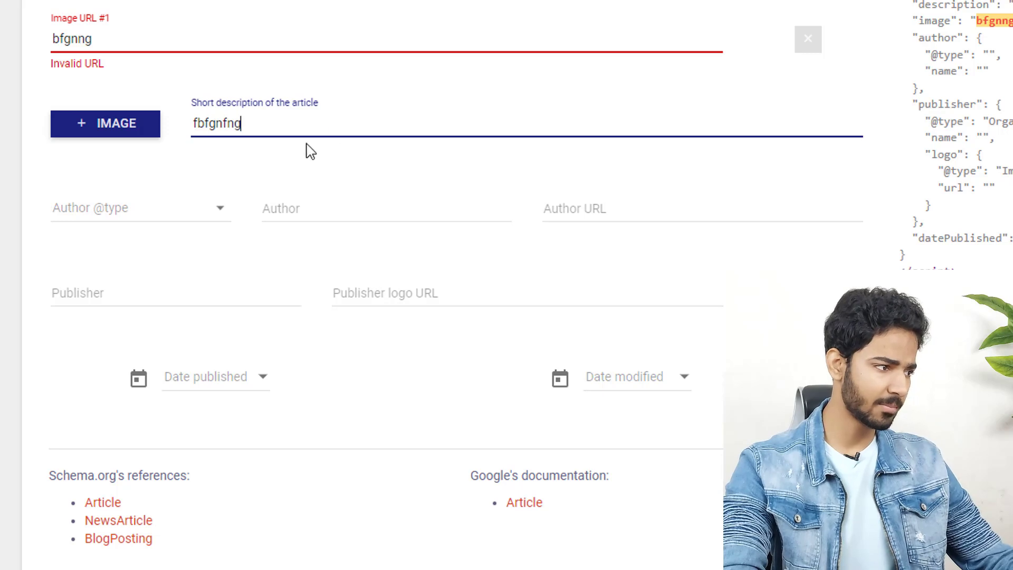
# Set the author type to Person and enter the placeholder "bgbf" as the author
pyautogui.click(125, 220)
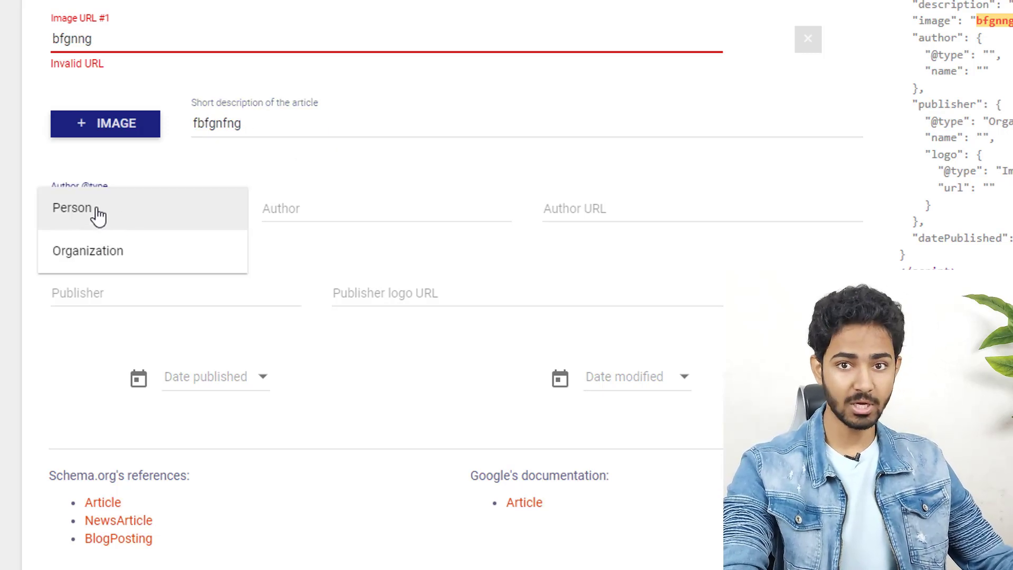
pyautogui.click(98, 210)
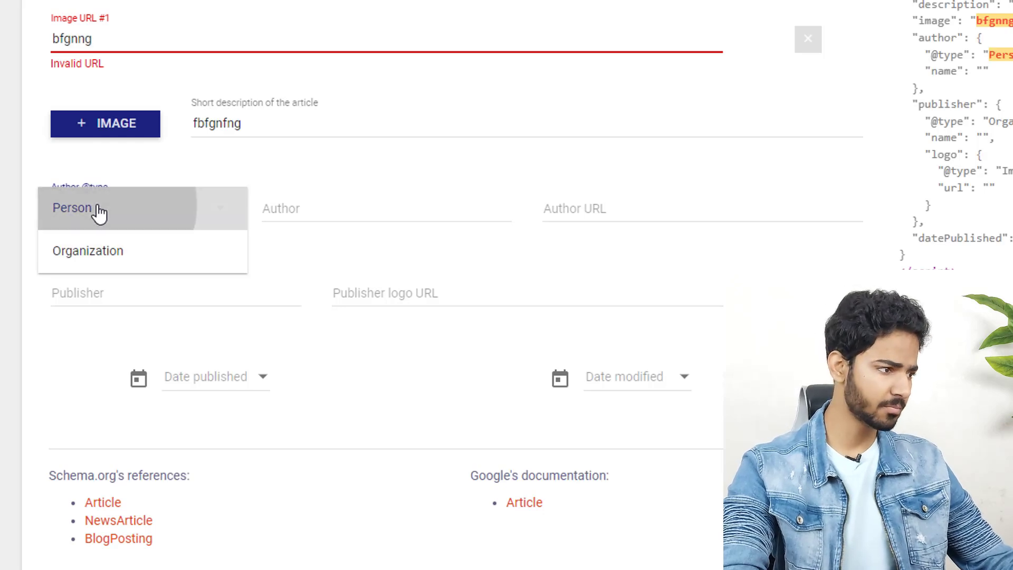
pyautogui.click(413, 205)
pyautogui.write('bgbf')
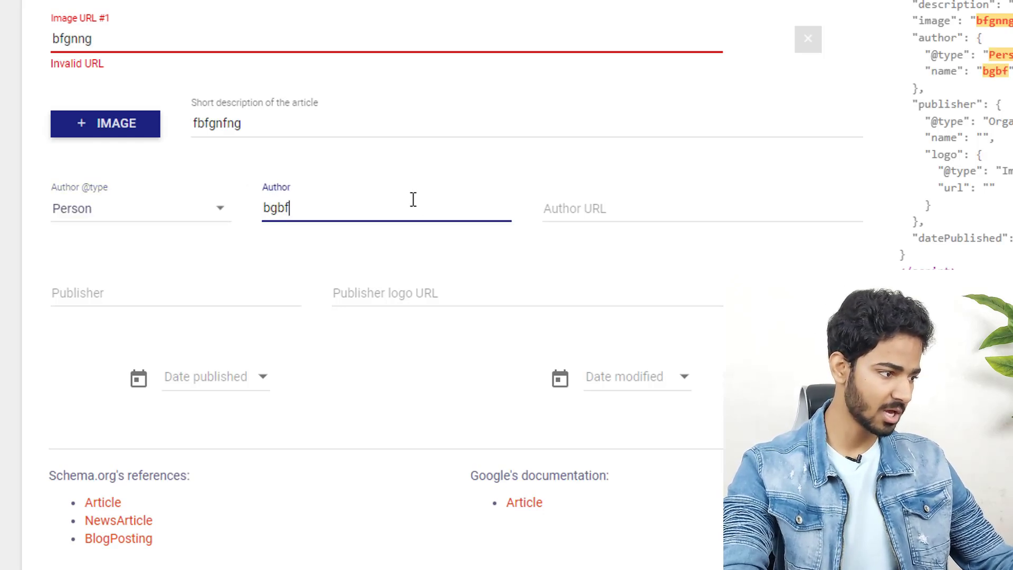
# Replace the placeholder author with the author's full name and enter "bgbfg" as the author URL
pyautogui.press('BackSpace')
pyautogui.press('BackSpace')
pyautogui.press('BackSpace')
pyautogui.press('BackSpace')
pyautogui.write('Aftab H')
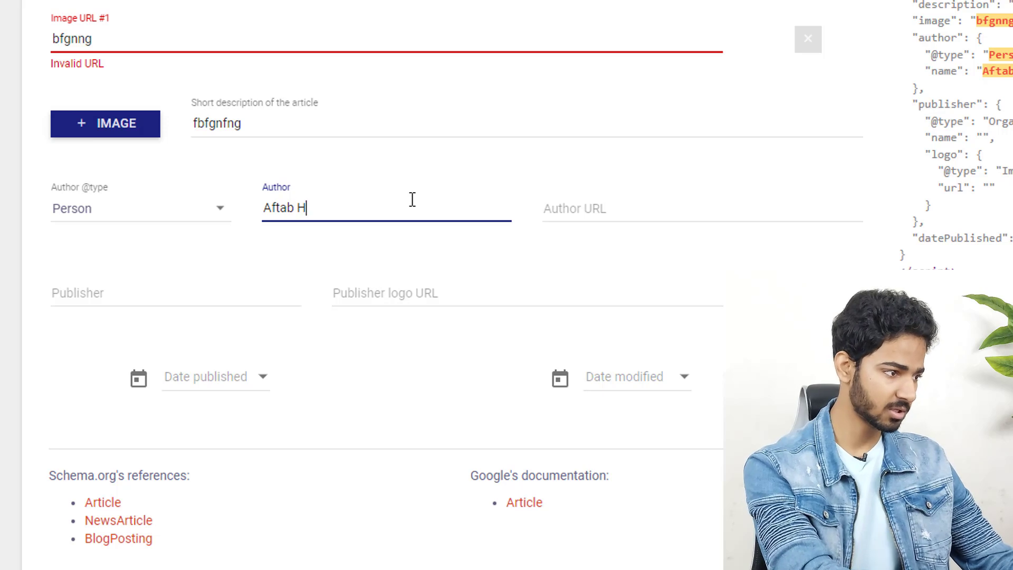
pyautogui.write('assan')
pyautogui.click(618, 206)
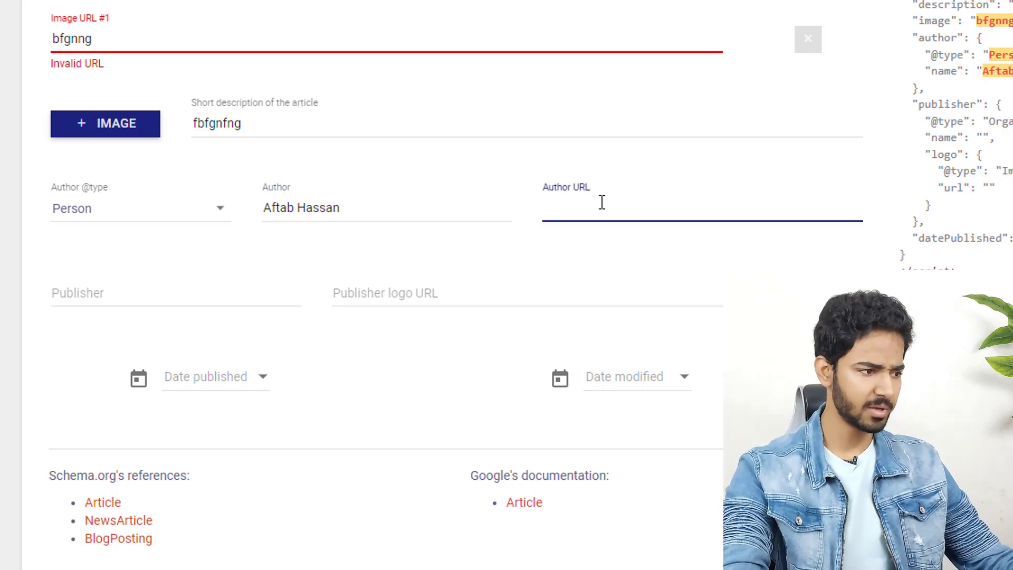
pyautogui.write('bgbfg')
# Enter the publisher's name for the article, leaving the publisher logo URL blank
pyautogui.click(115, 293)
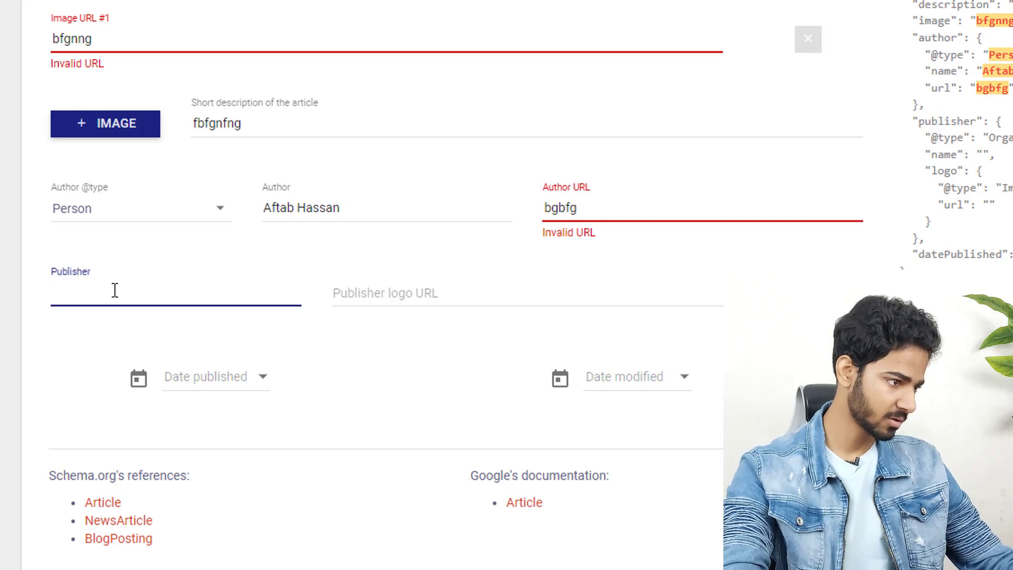
pyautogui.write('A')
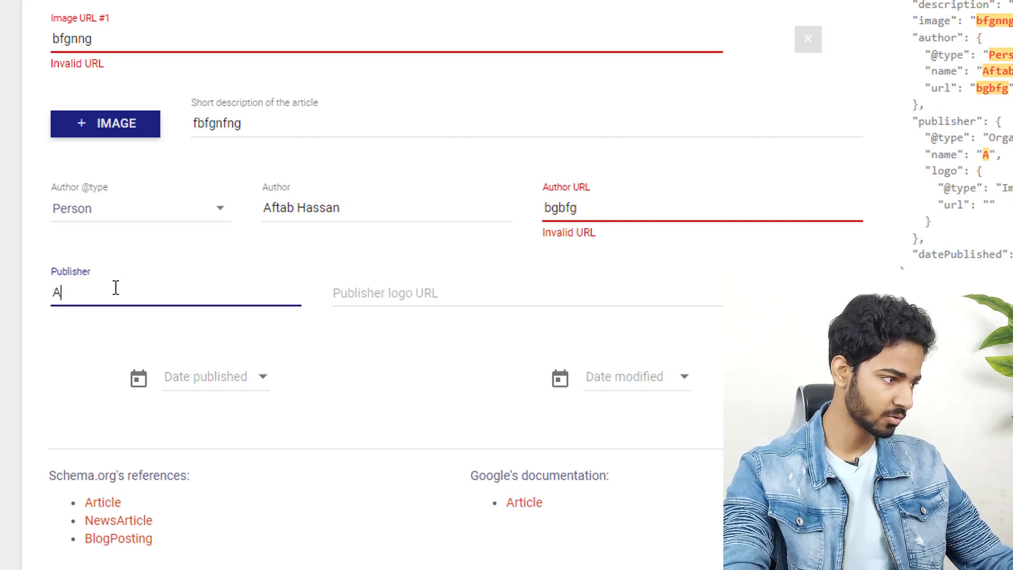
pyautogui.hotkey('ctrl', 'a')
pyautogui.write('fabHassan')
pyautogui.press('Tab')
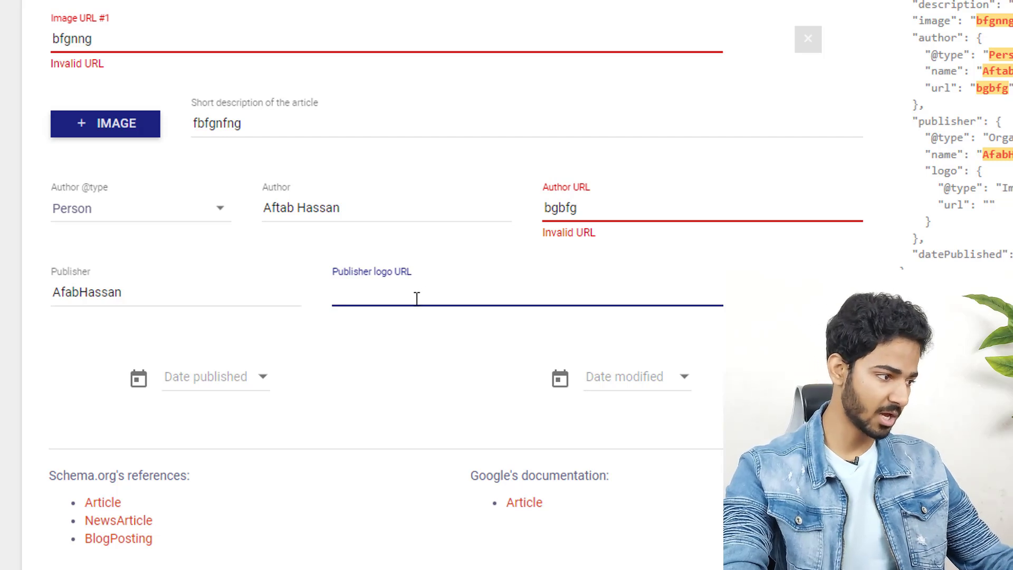
# Set both the article's date published and date modified to 2/15/2023
pyautogui.click(258, 381)
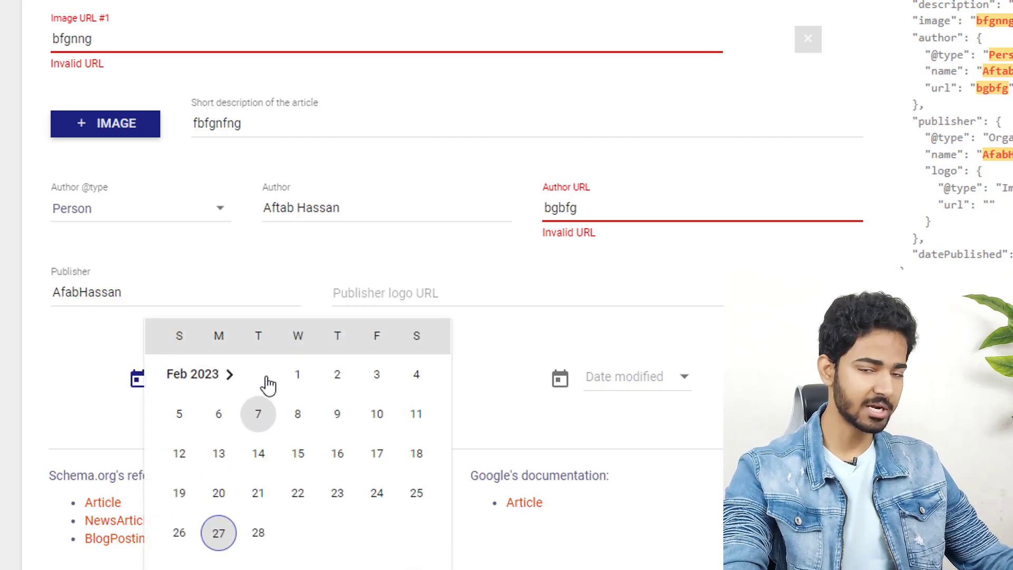
pyautogui.click(298, 453)
pyautogui.click(210, 376)
pyautogui.press('Escape')
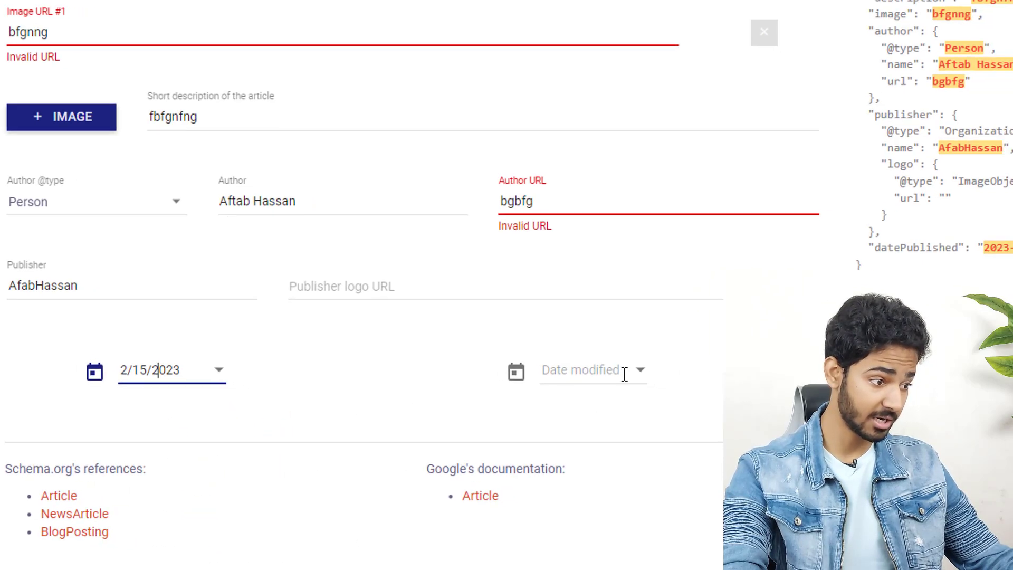
pyautogui.click(636, 375)
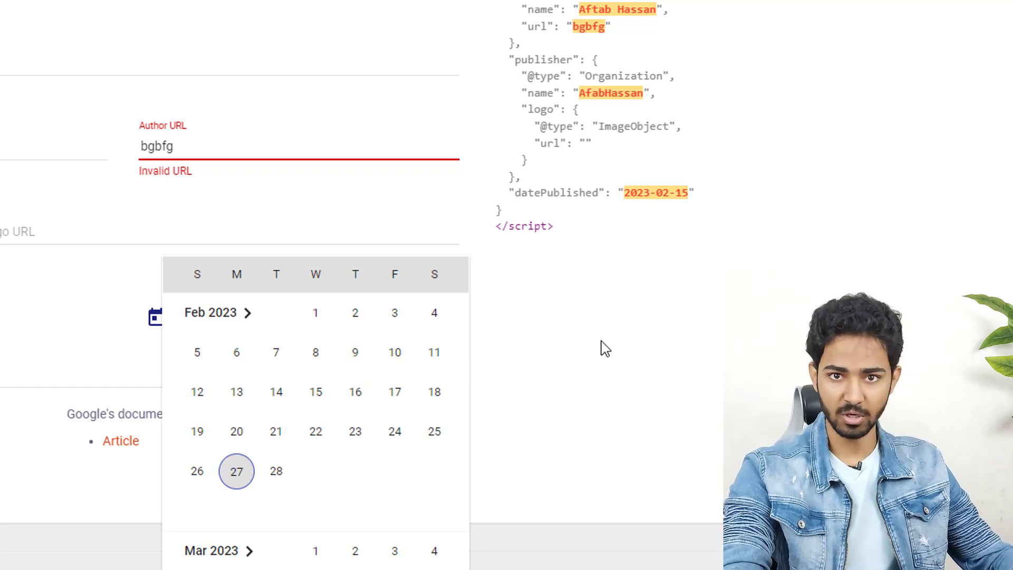
pyautogui.click(316, 393)
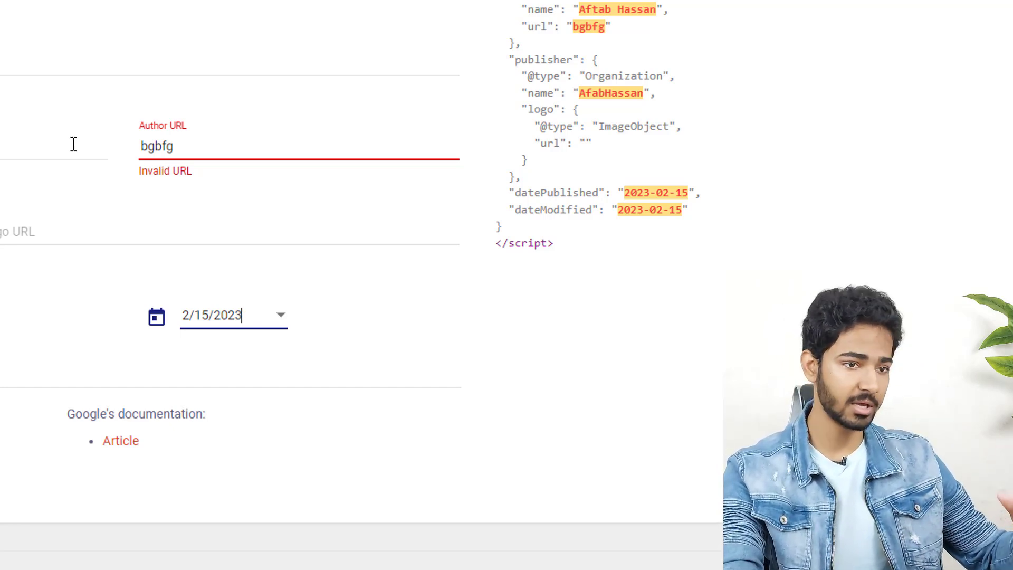
# Copy the complete generated BlogPosting JSON-LD script and switch to the WordHero review post in the WordPress editor
pyautogui.scroll(5, 780, 97)
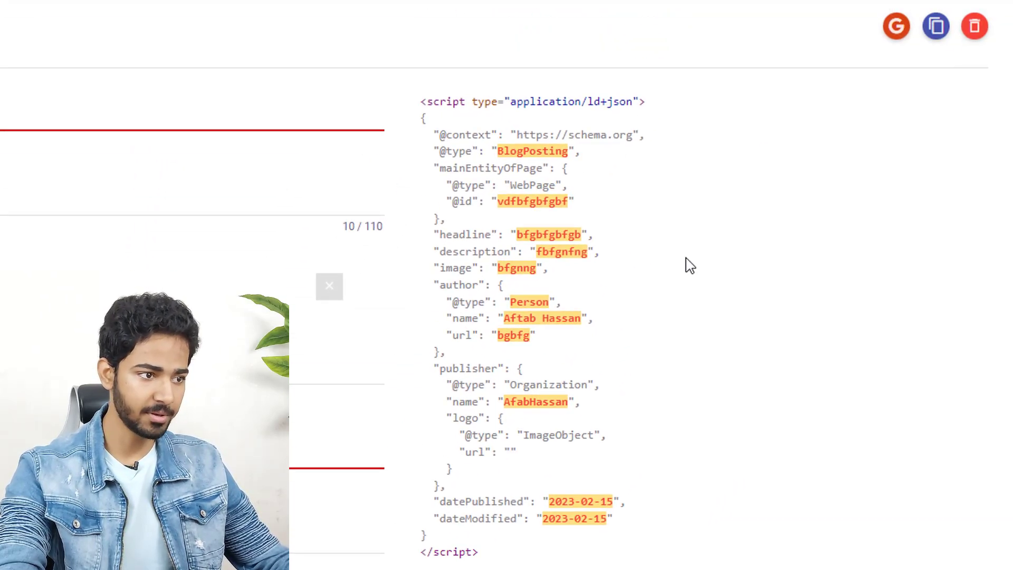
pyautogui.moveTo(479, 553); pyautogui.dragTo(423, 106)
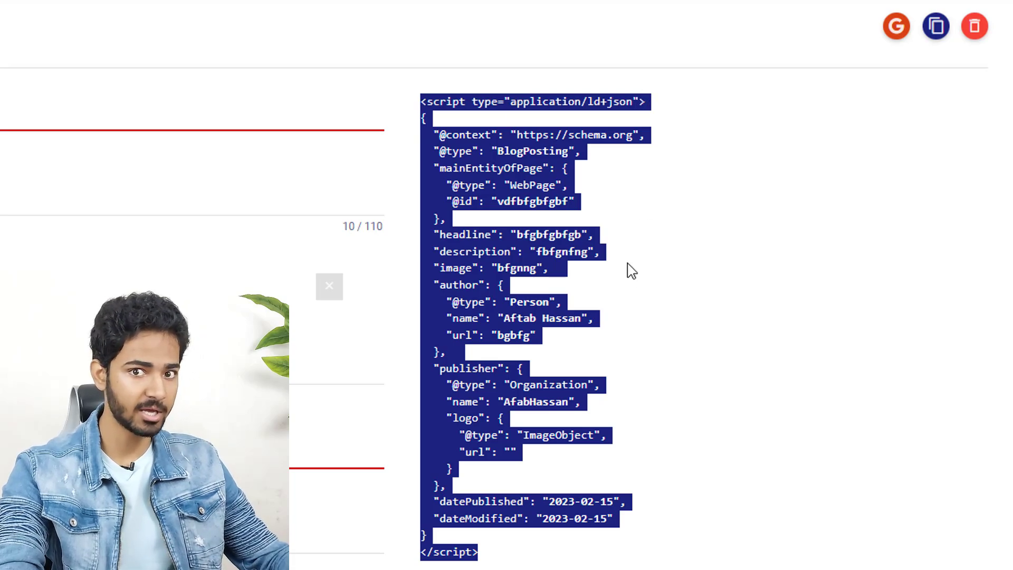
pyautogui.click(294, 318)
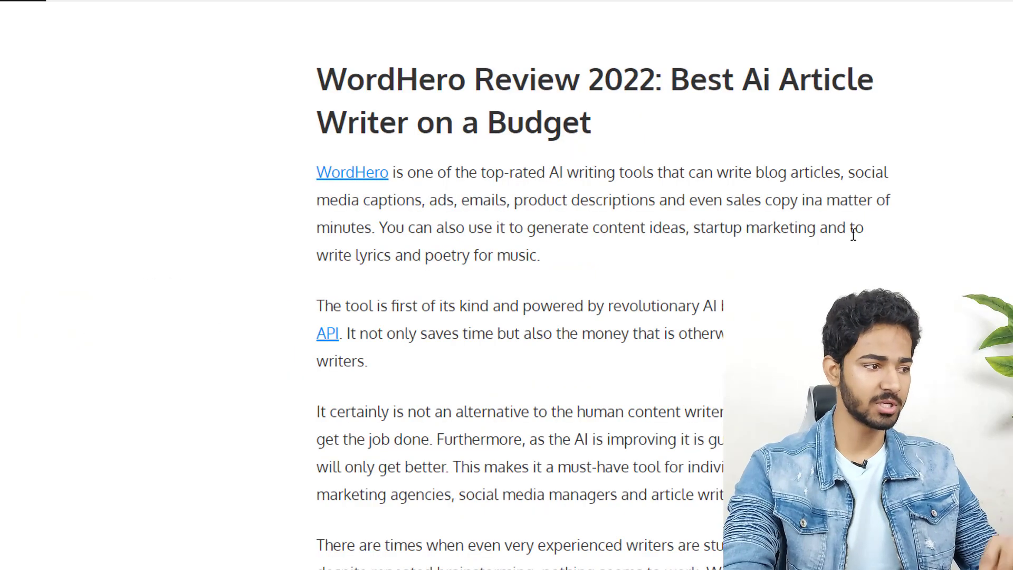
# Paste the copied BlogPosting script into the post's Insert Script to <head> box and check it through to the closing script tag
pyautogui.scroll(-15, 933, 255)
pyautogui.scroll(-20, 606, 211)
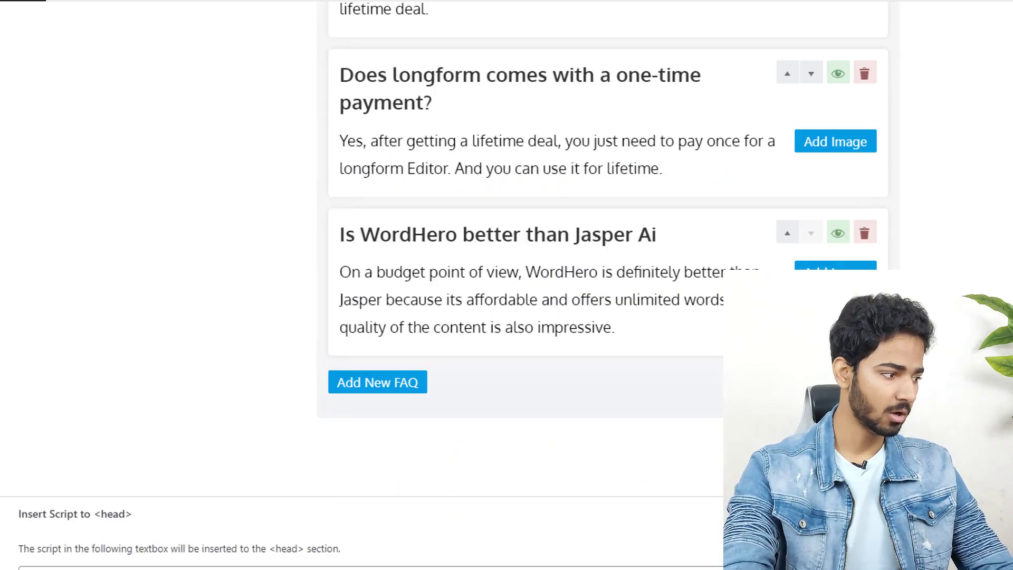
pyautogui.scroll(-3, 62, 456)
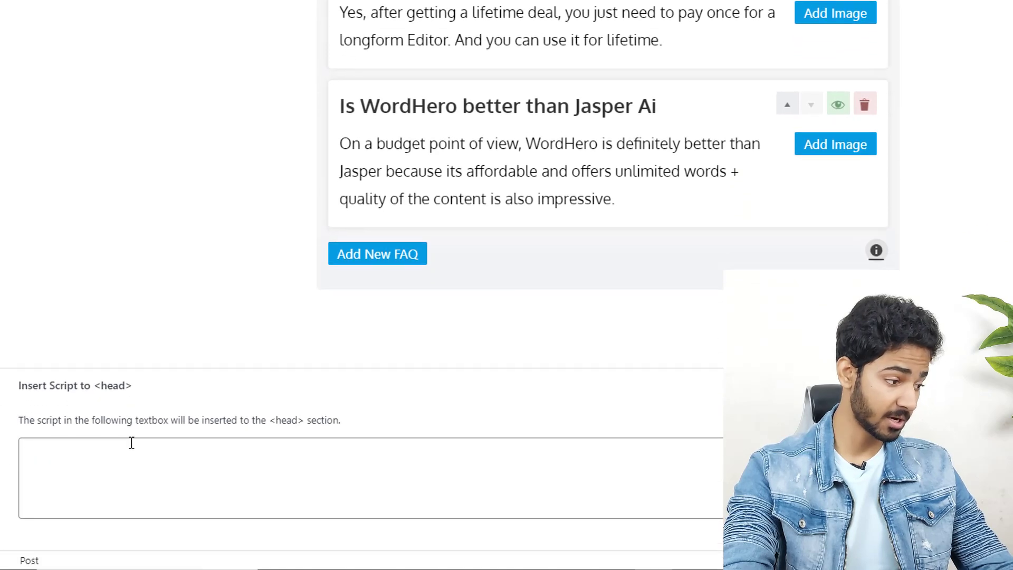
pyautogui.click(168, 471)
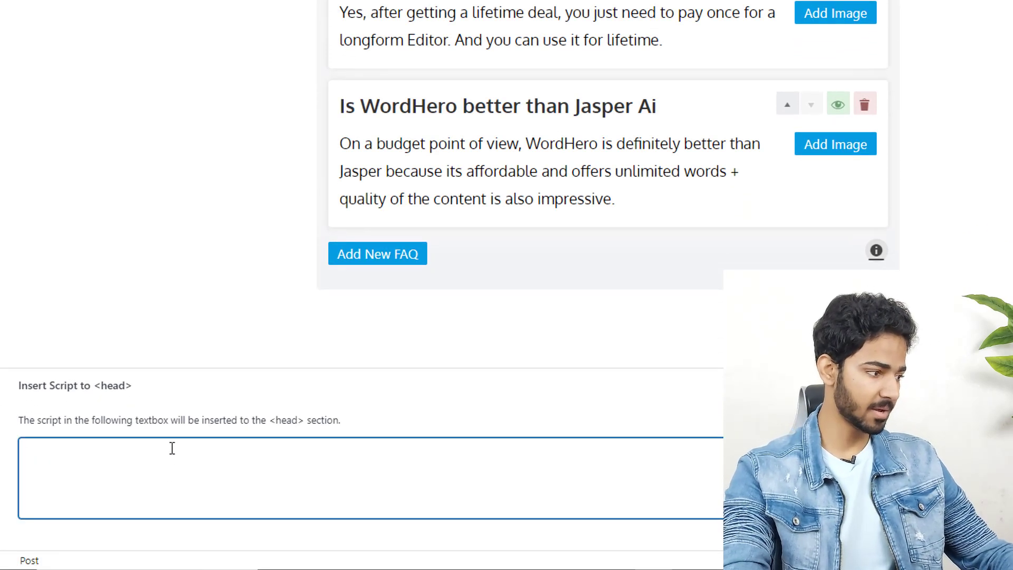
pyautogui.hotkey('ctrl', 'v')
pyautogui.scroll(6, 249, 488)
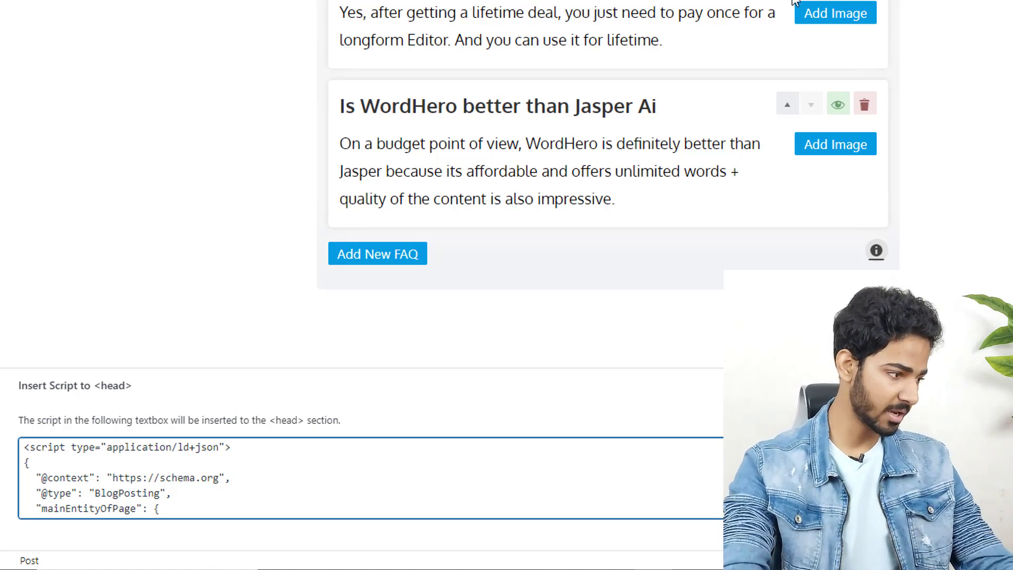
pyautogui.scroll(-10, 269, 480)
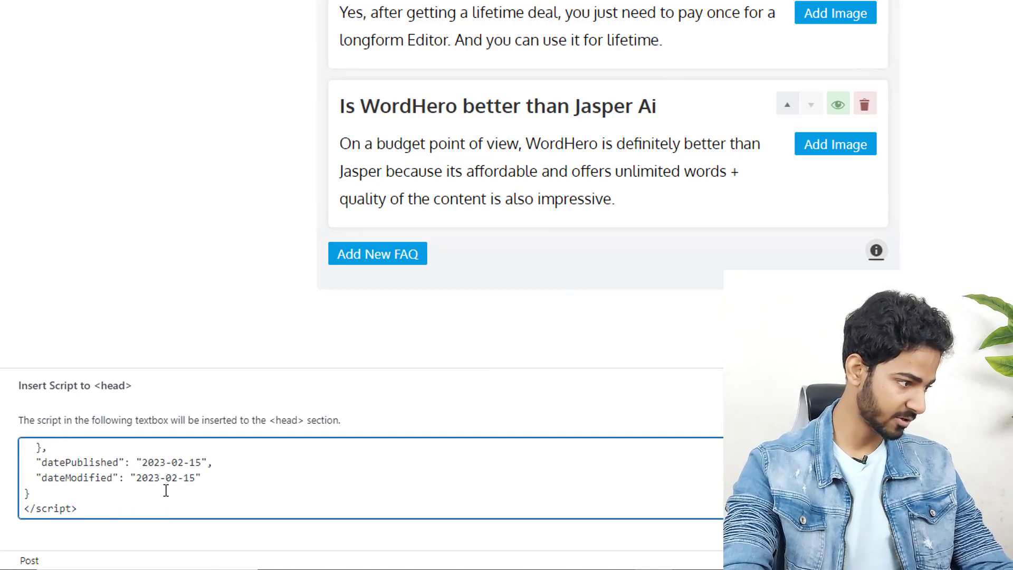
pyautogui.scroll(-2, 136, 490)
# Delete the entire pasted schema script from the Insert Script to <head> box
pyautogui.click(99, 498)
pyautogui.press('BackSpace')
pyautogui.press('BackSpace')
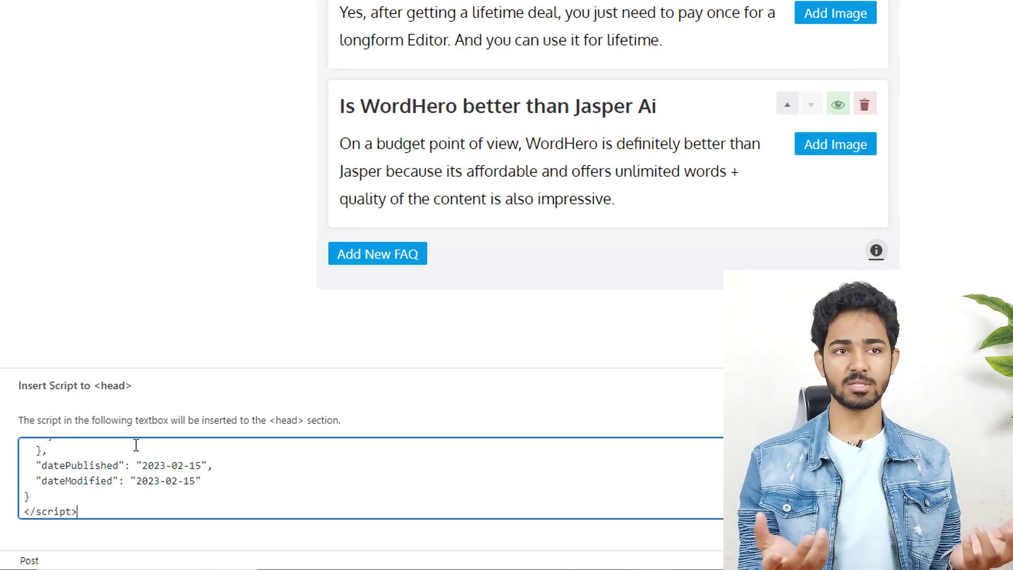
pyautogui.hotkey('ctrl', 'a')
pyautogui.press('BackSpace')
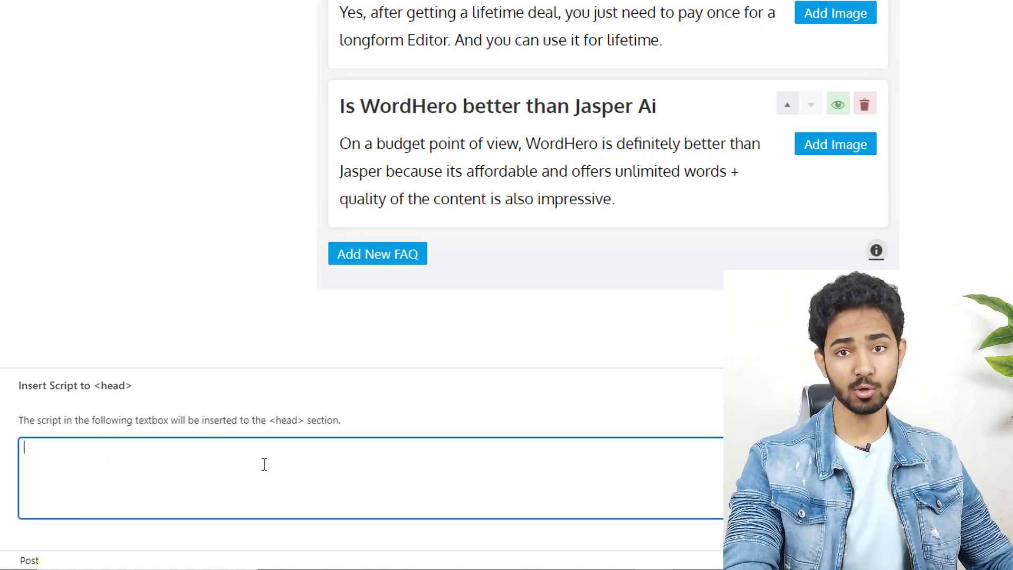